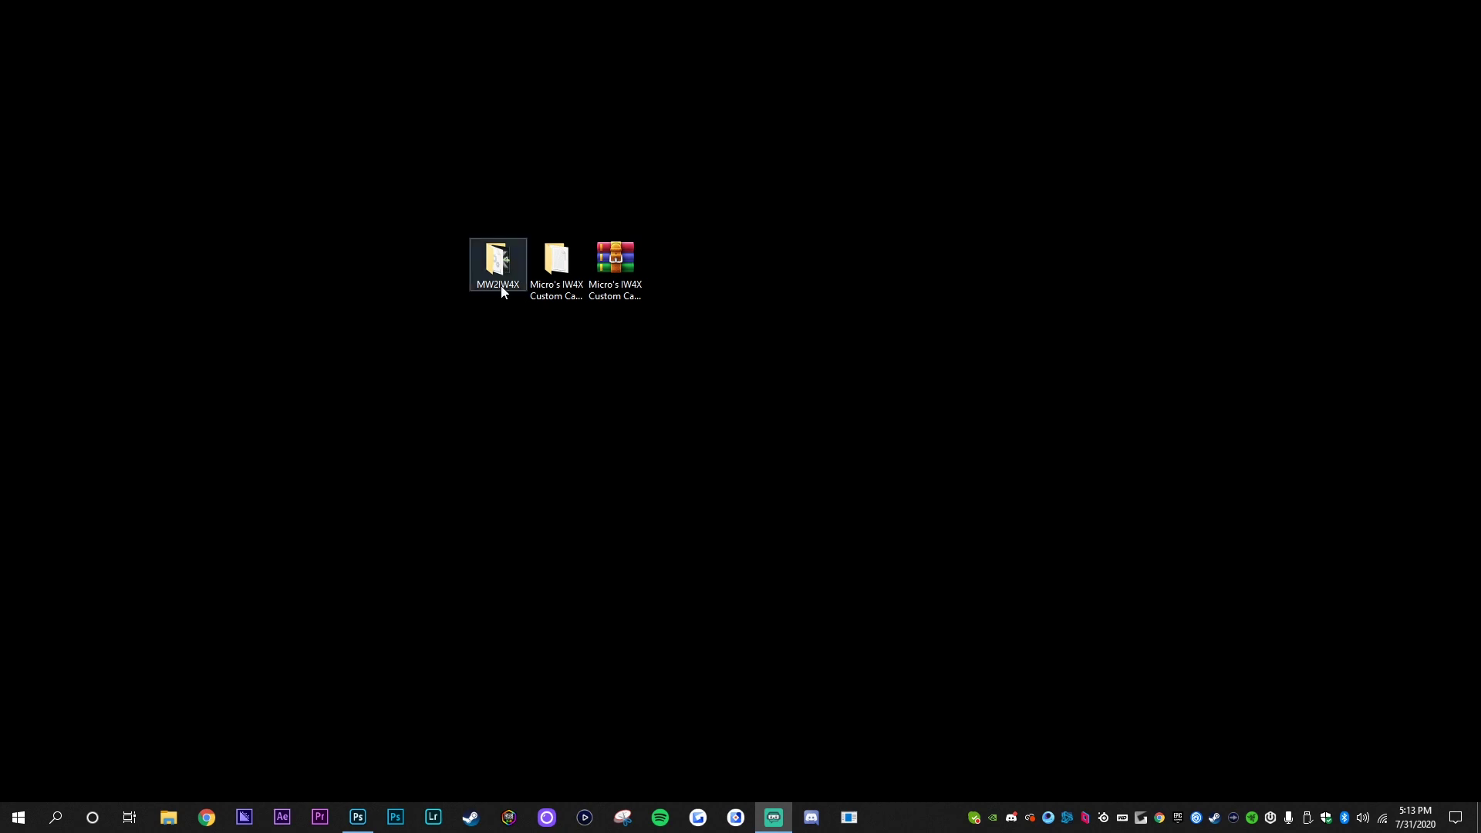
# Open the weapon_camo_arctic image from the BO2 folder of Micro's IW4X Custom Camo Pack #1 in Photoshop
pyautogui.doubleClick(560, 292)
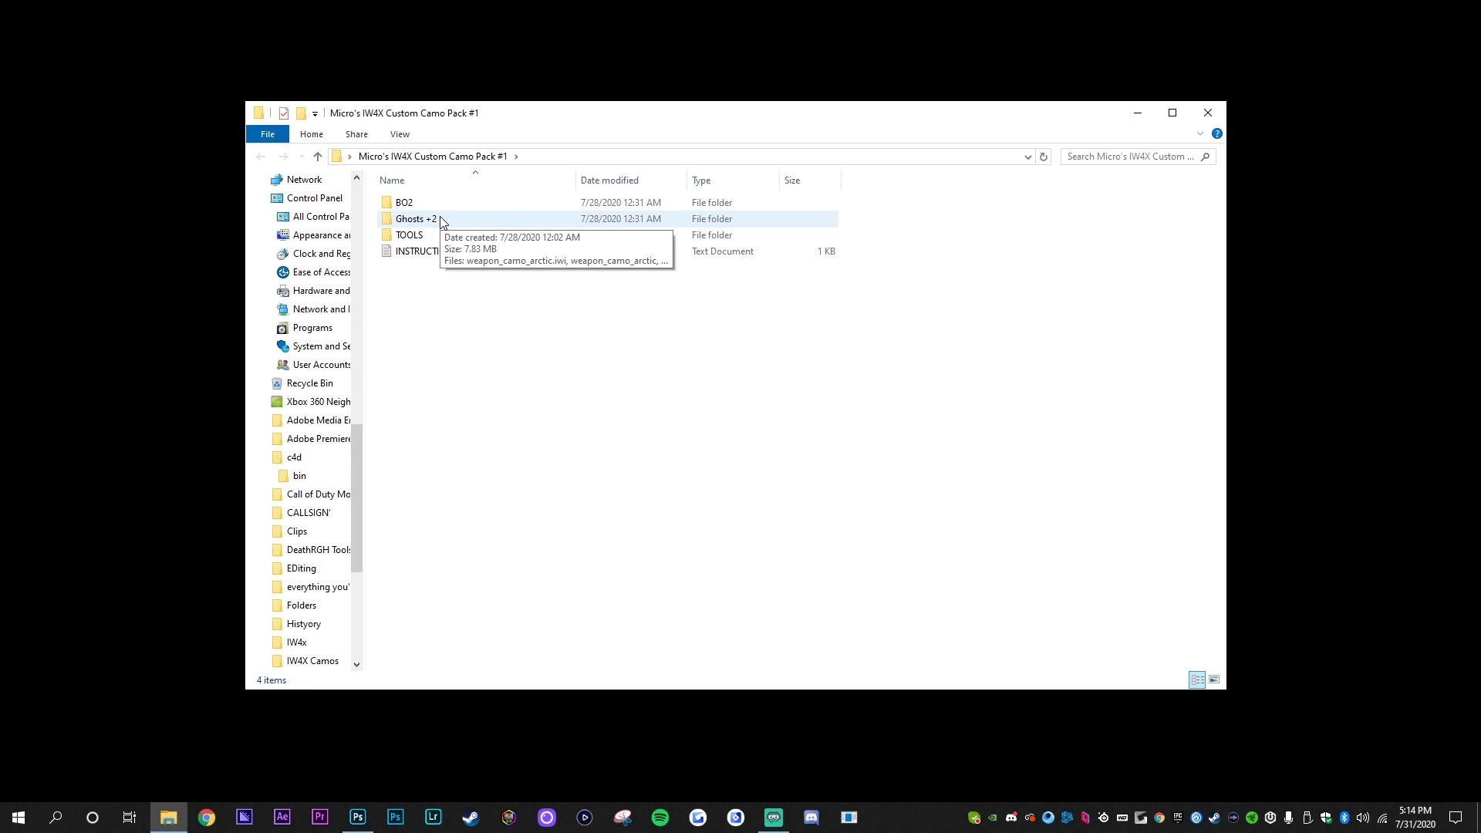
pyautogui.click(372, 828)
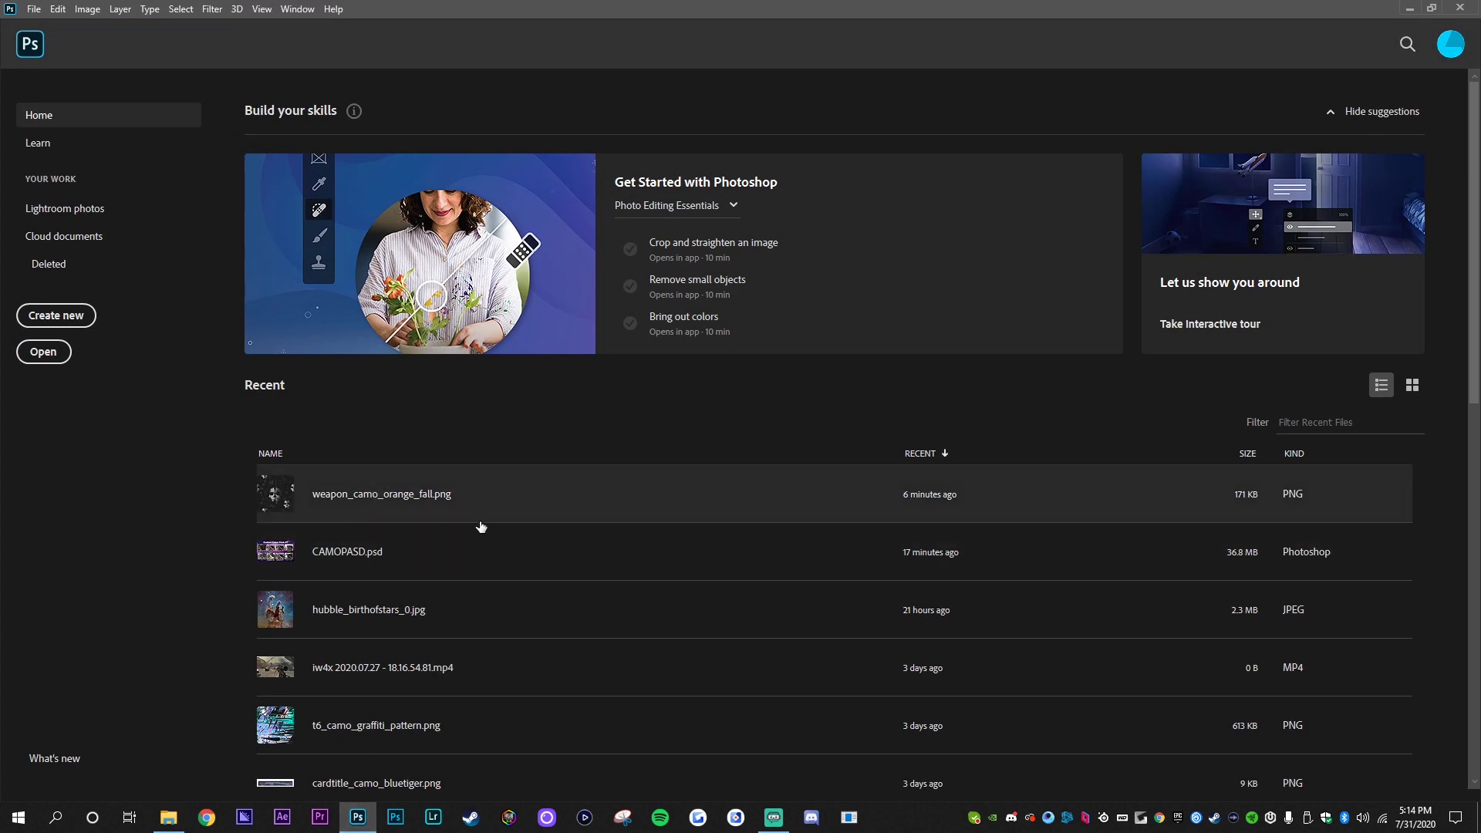
pyautogui.moveTo(355, 827)
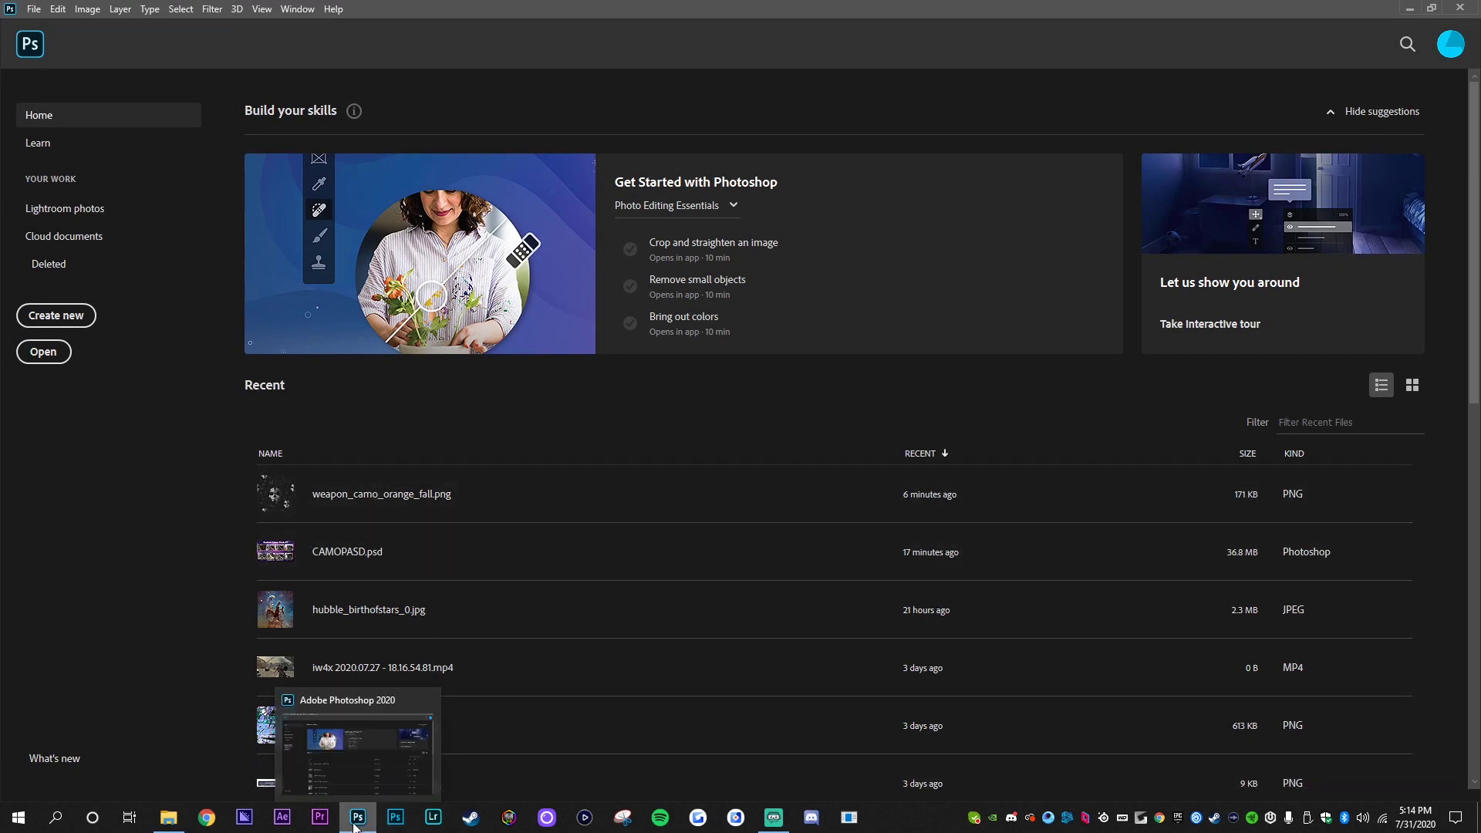
pyautogui.click(355, 827)
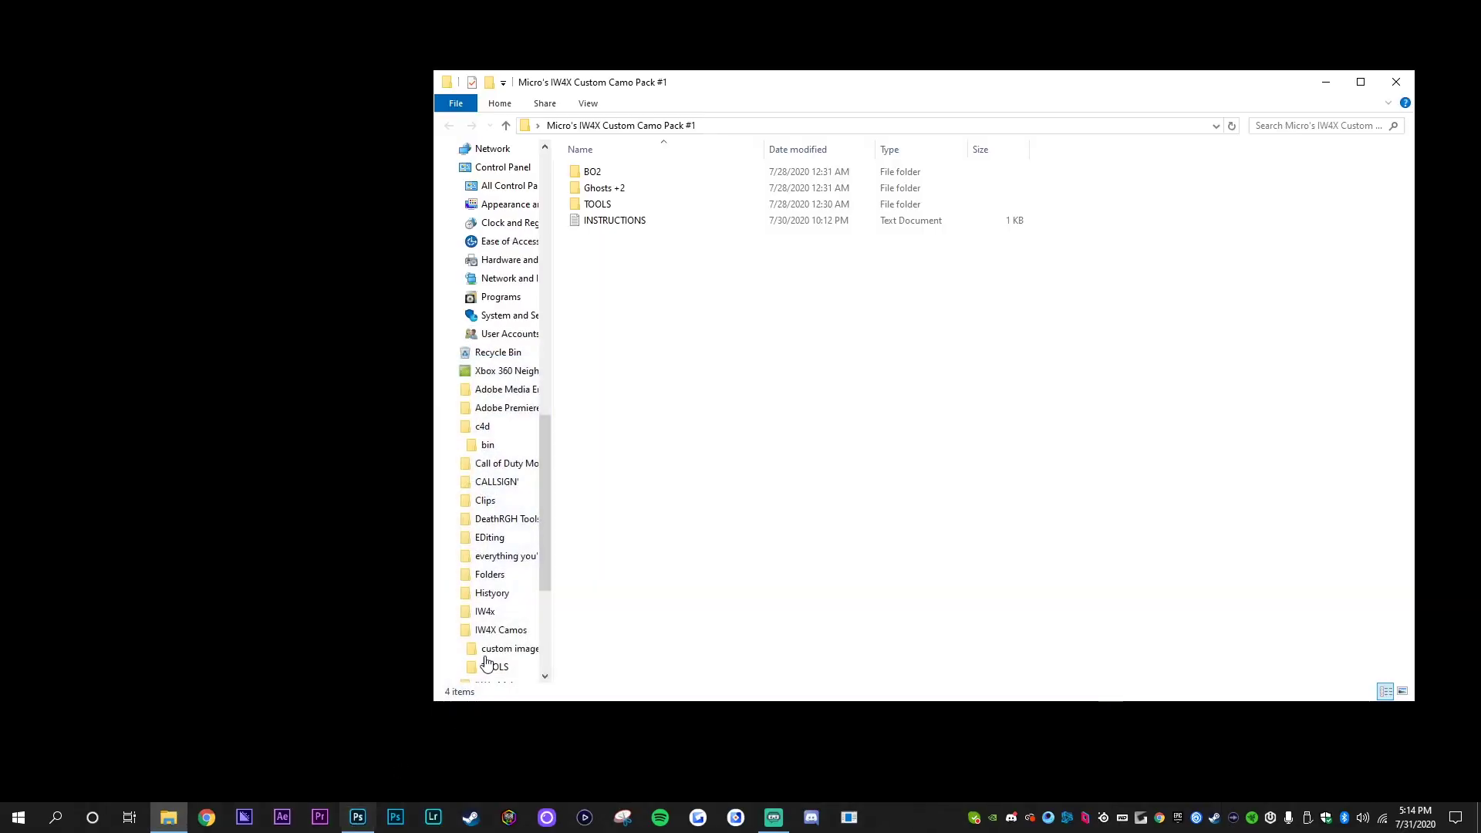
pyautogui.doubleClick(646, 171)
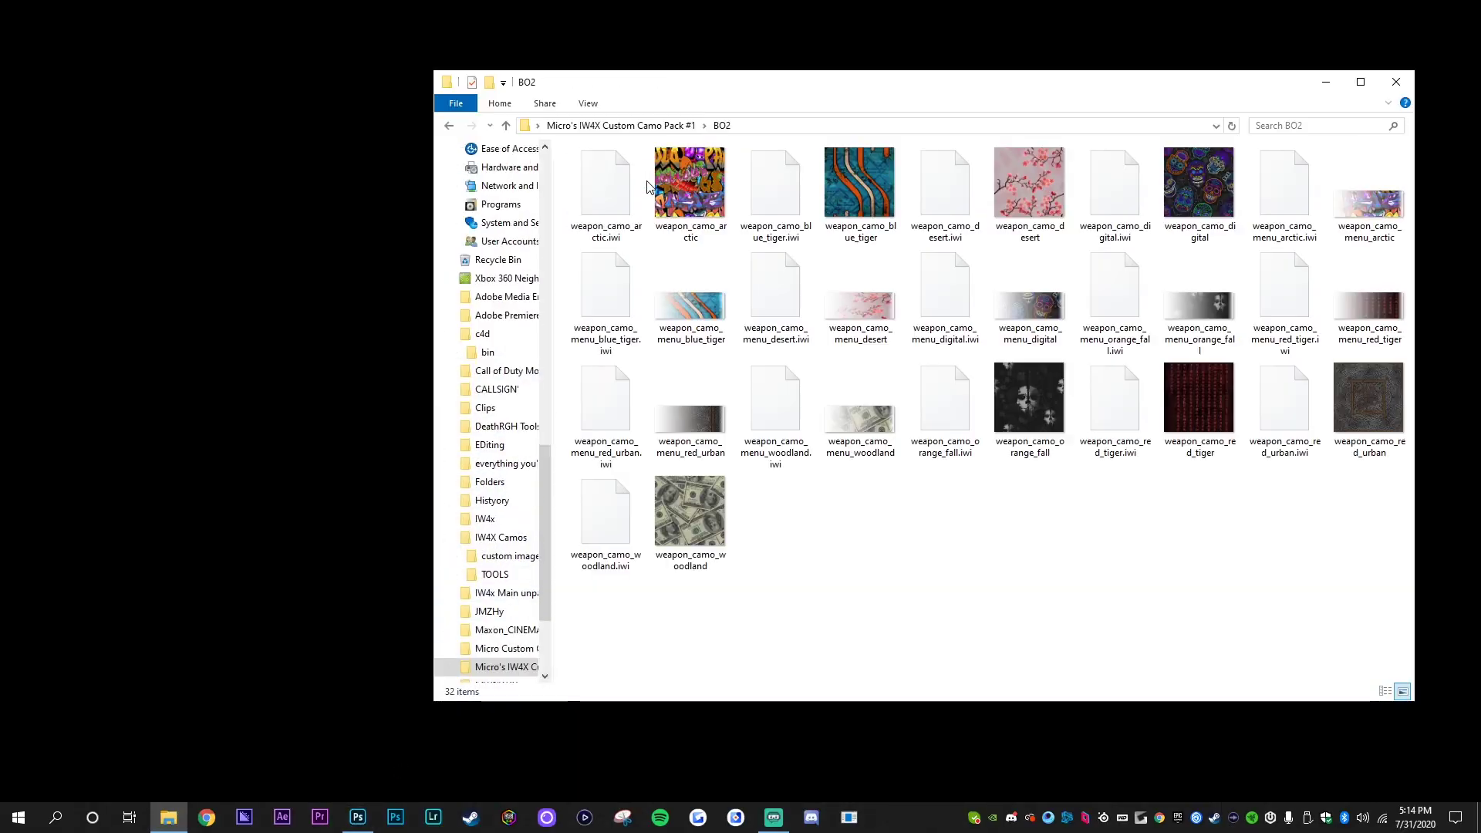
pyautogui.click(691, 212)
pyautogui.moveTo(690, 212); pyautogui.dragTo(657, 437)
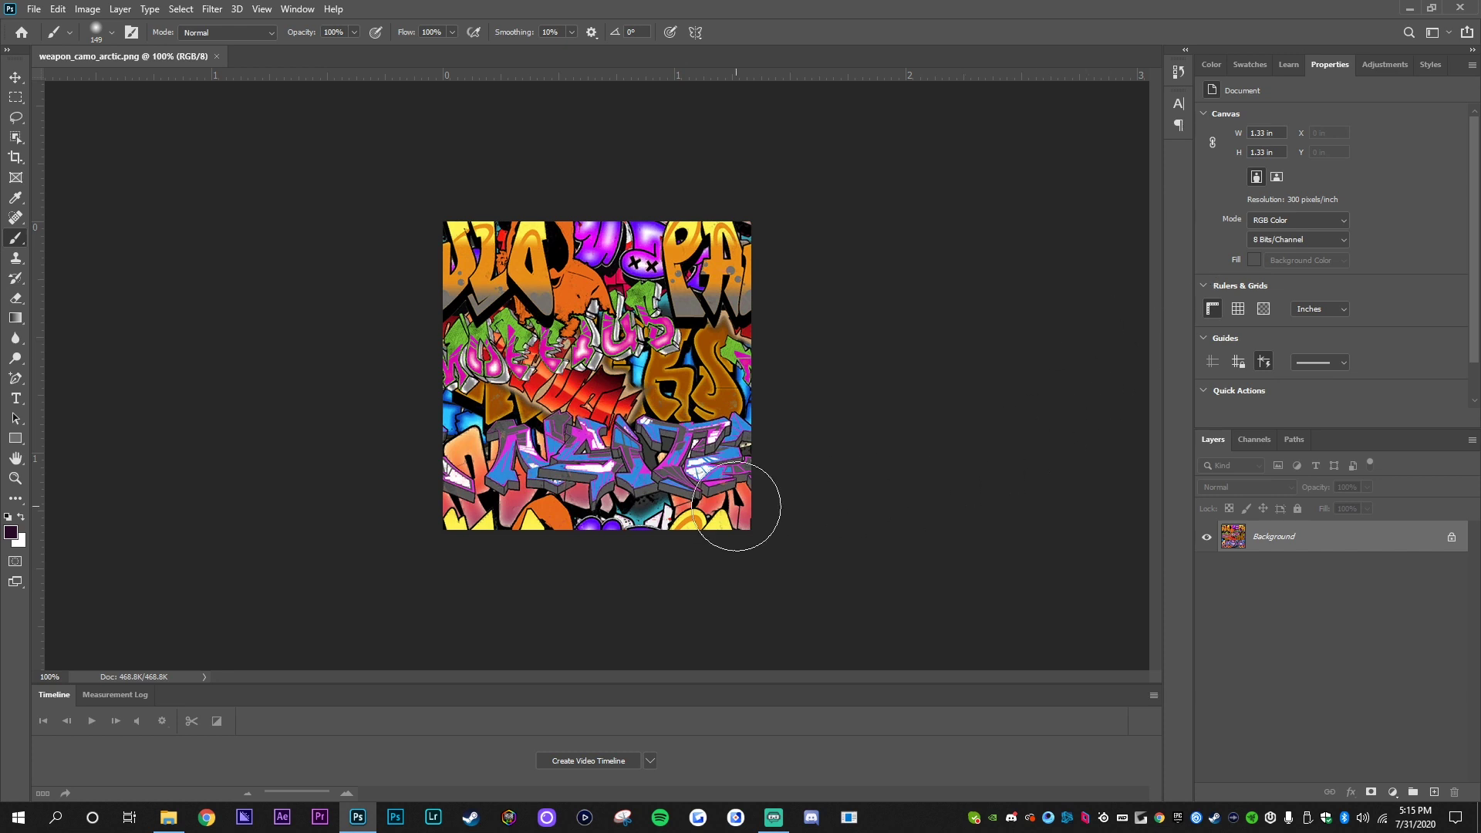
# Place the i_t7_camo_jungle_B_s texture from the t7_camos_shared folder into the weapon_camo_arctic document
pyautogui.moveTo(167, 817)
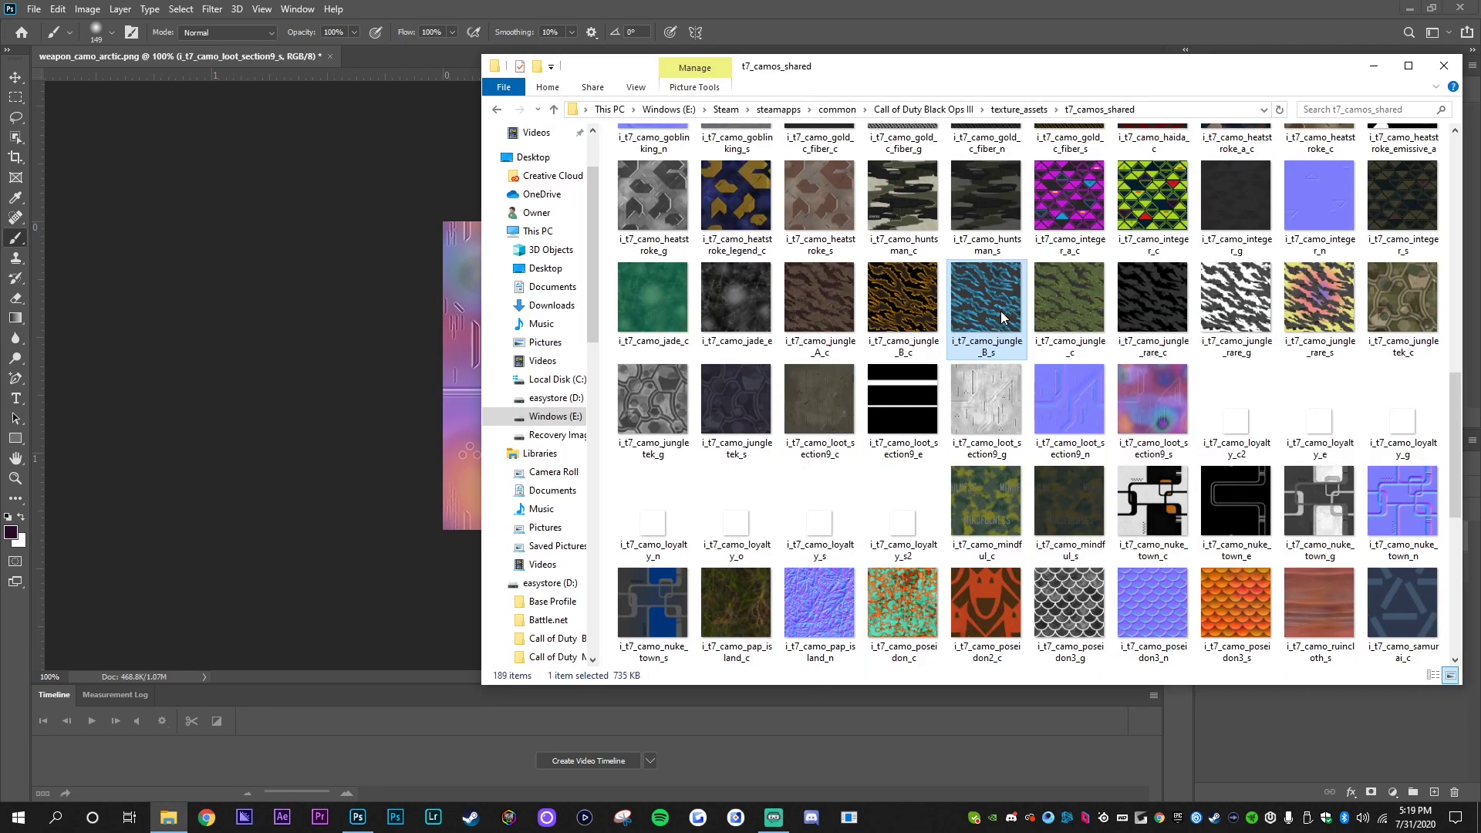
pyautogui.moveTo(995, 315); pyautogui.dragTo(466, 358)
pyautogui.press('Return')
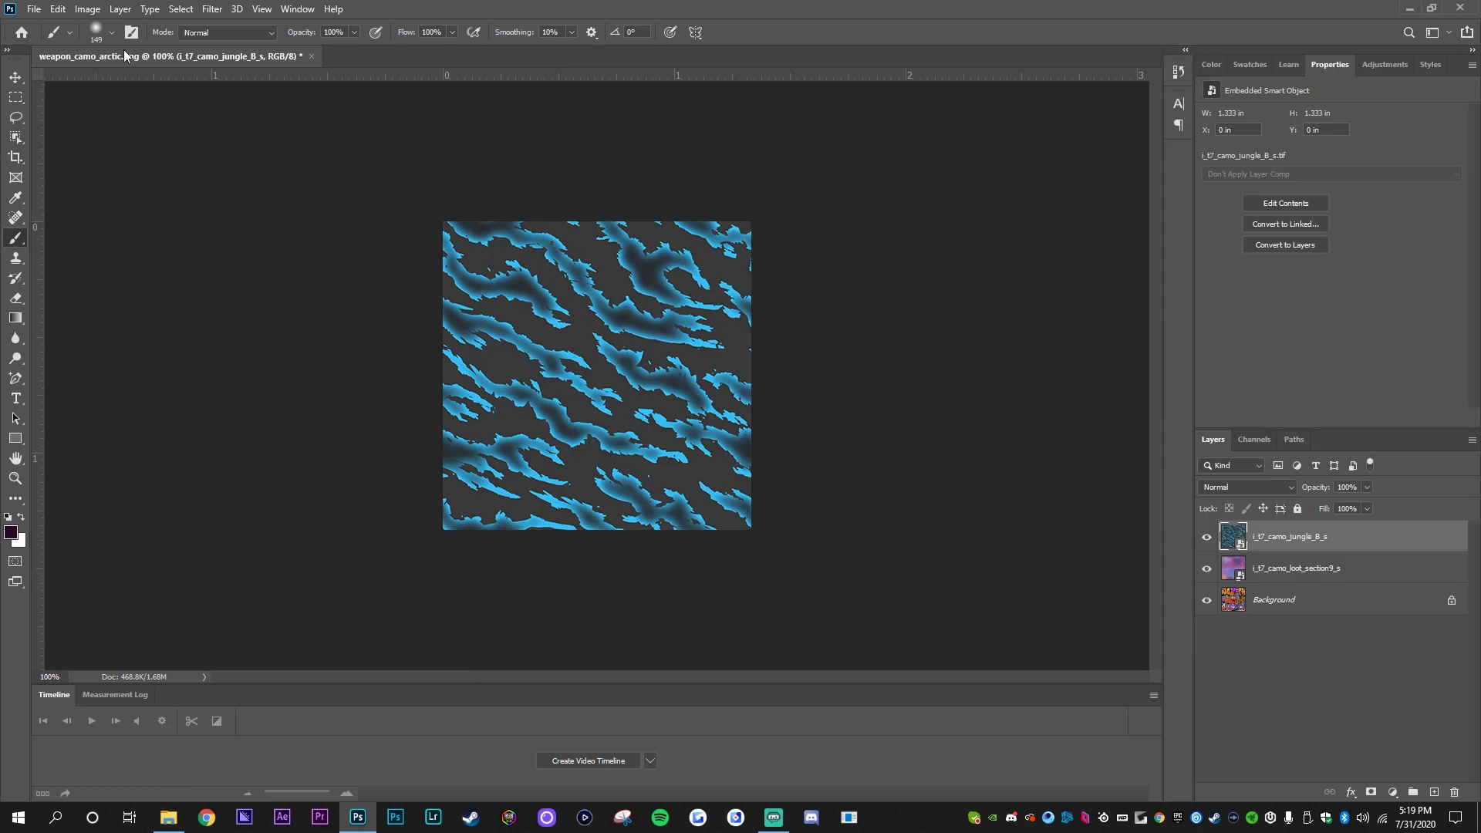
# Open the weapon_camo_menu_arctic image from the pack's BO2 folder as a separate Photoshop document
pyautogui.click(169, 817)
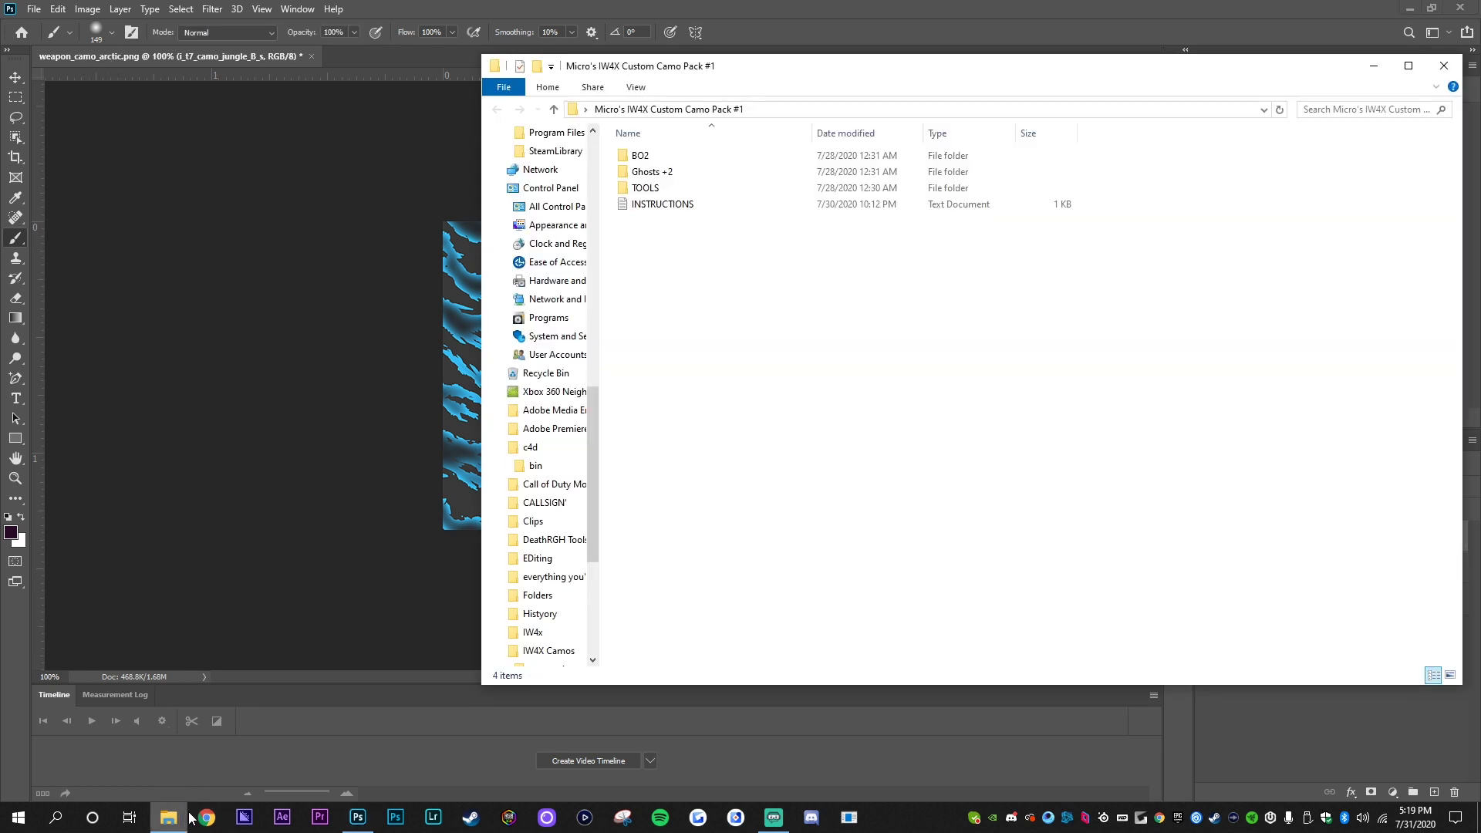
pyautogui.click(662, 159)
pyautogui.doubleClick(661, 159)
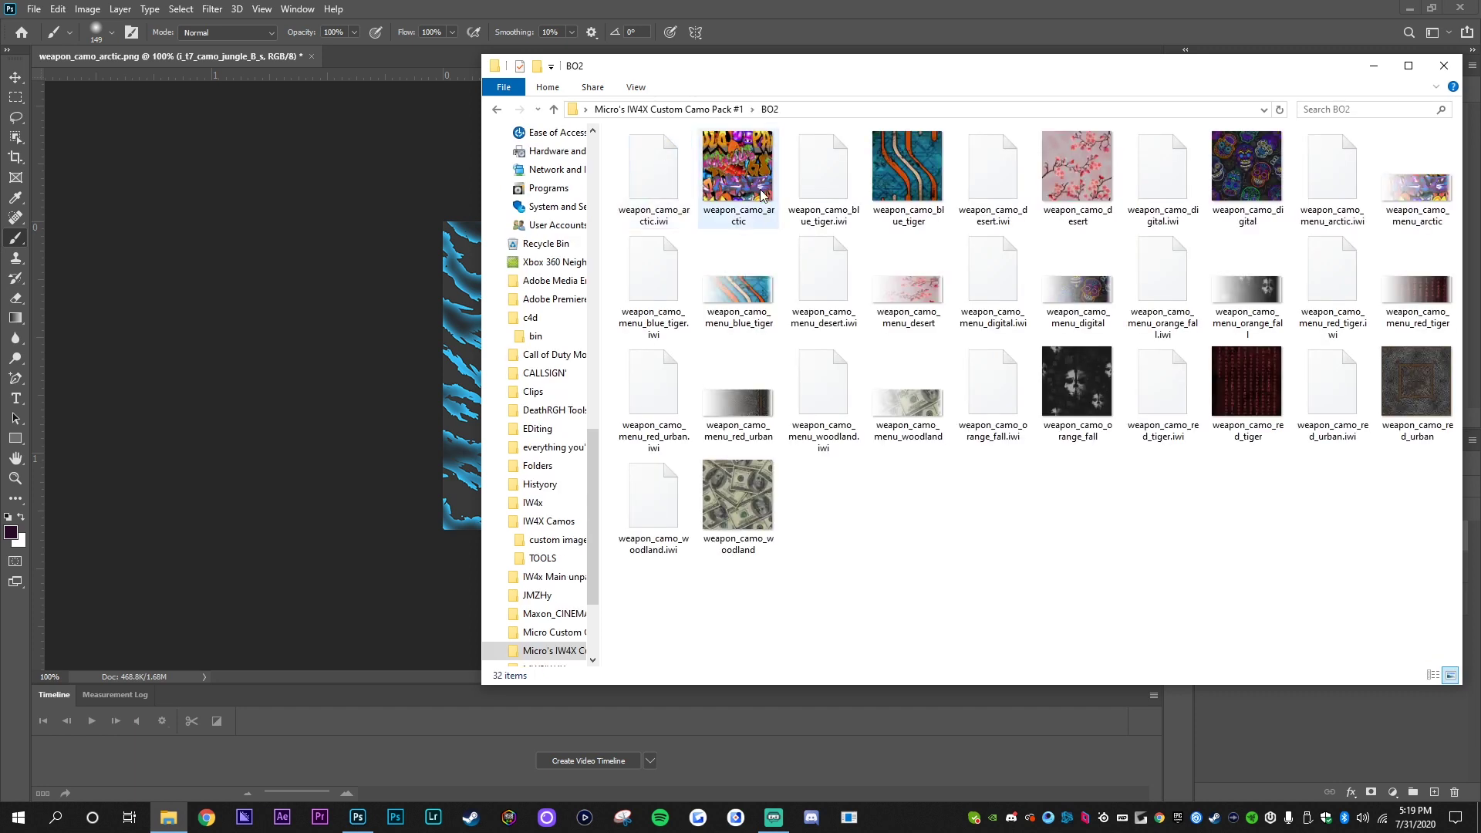
pyautogui.moveTo(1445, 229); pyautogui.dragTo(365, 53)
# Copy the i_t7_camo_jungle_B_s layer from weapon_camo_arctic into the weapon_camo_menu_arctic document, covering the menu image
pyautogui.click(170, 56)
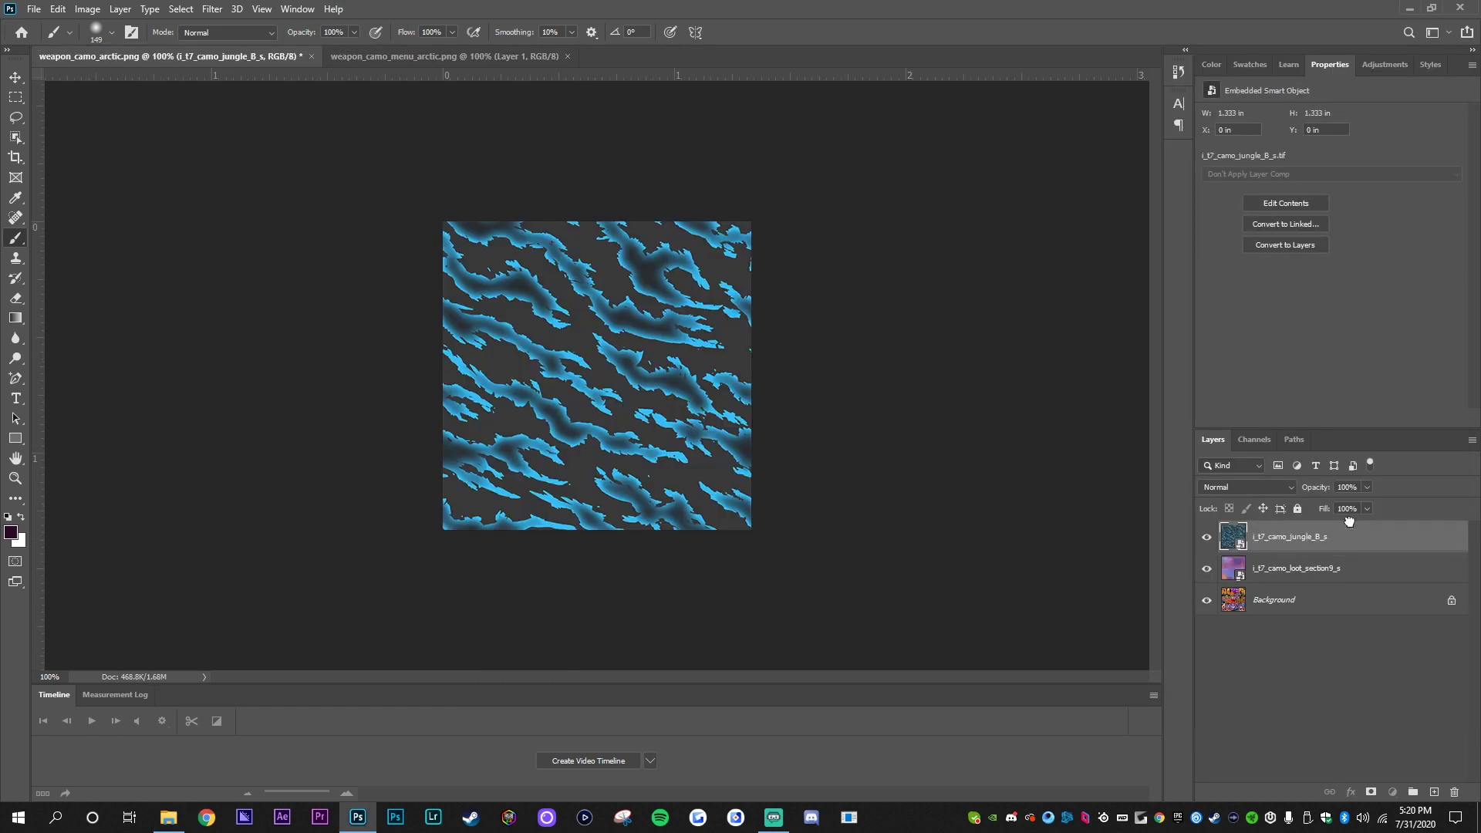
pyautogui.moveTo(1242, 530); pyautogui.dragTo(579, 375)
pyautogui.click(15, 77)
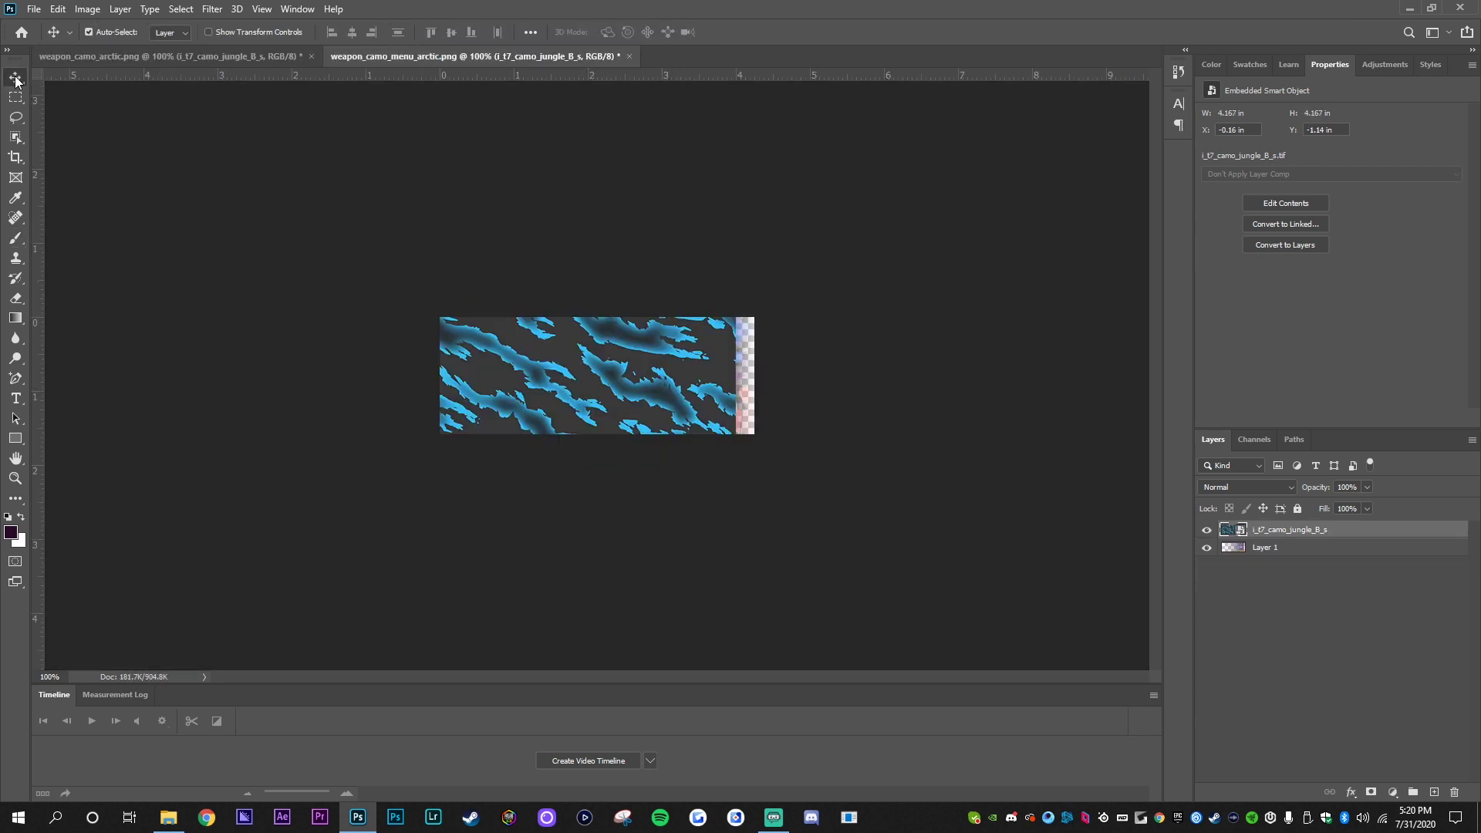
# Clip the i_t7_camo_jungle_B_s layer to Layer 1 in weapon_camo_menu_arctic with a clipping mask
pyautogui.click(1207, 530)
pyautogui.click(1207, 530)
pyautogui.rightClick(1332, 534)
pyautogui.click(1205, 479)
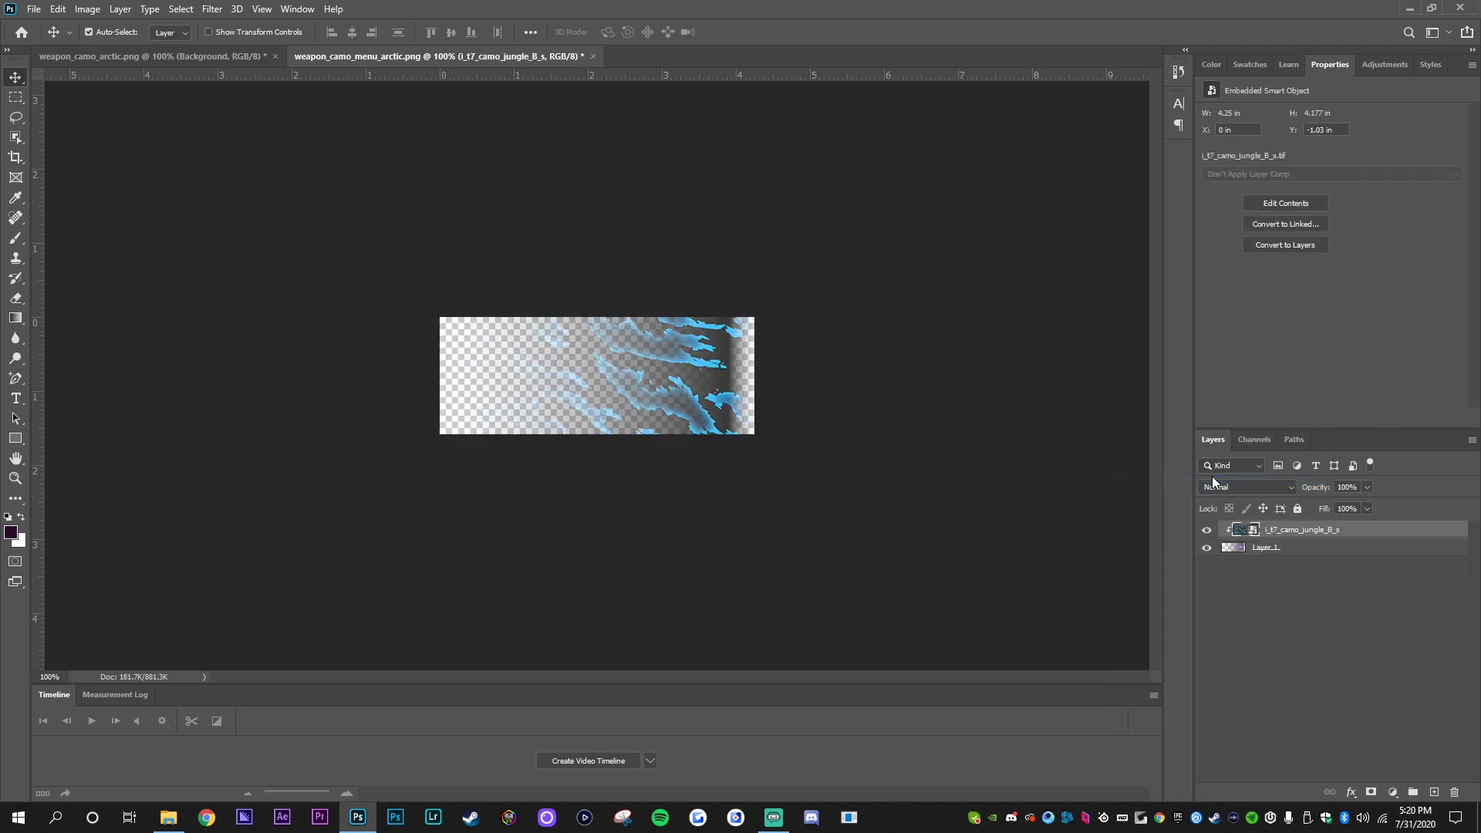
# Begin saving weapon_camo_arctic to a new location and create a folder named BO3 in Micro's IW4X Custom Camo Pack #1
pyautogui.click(130, 59)
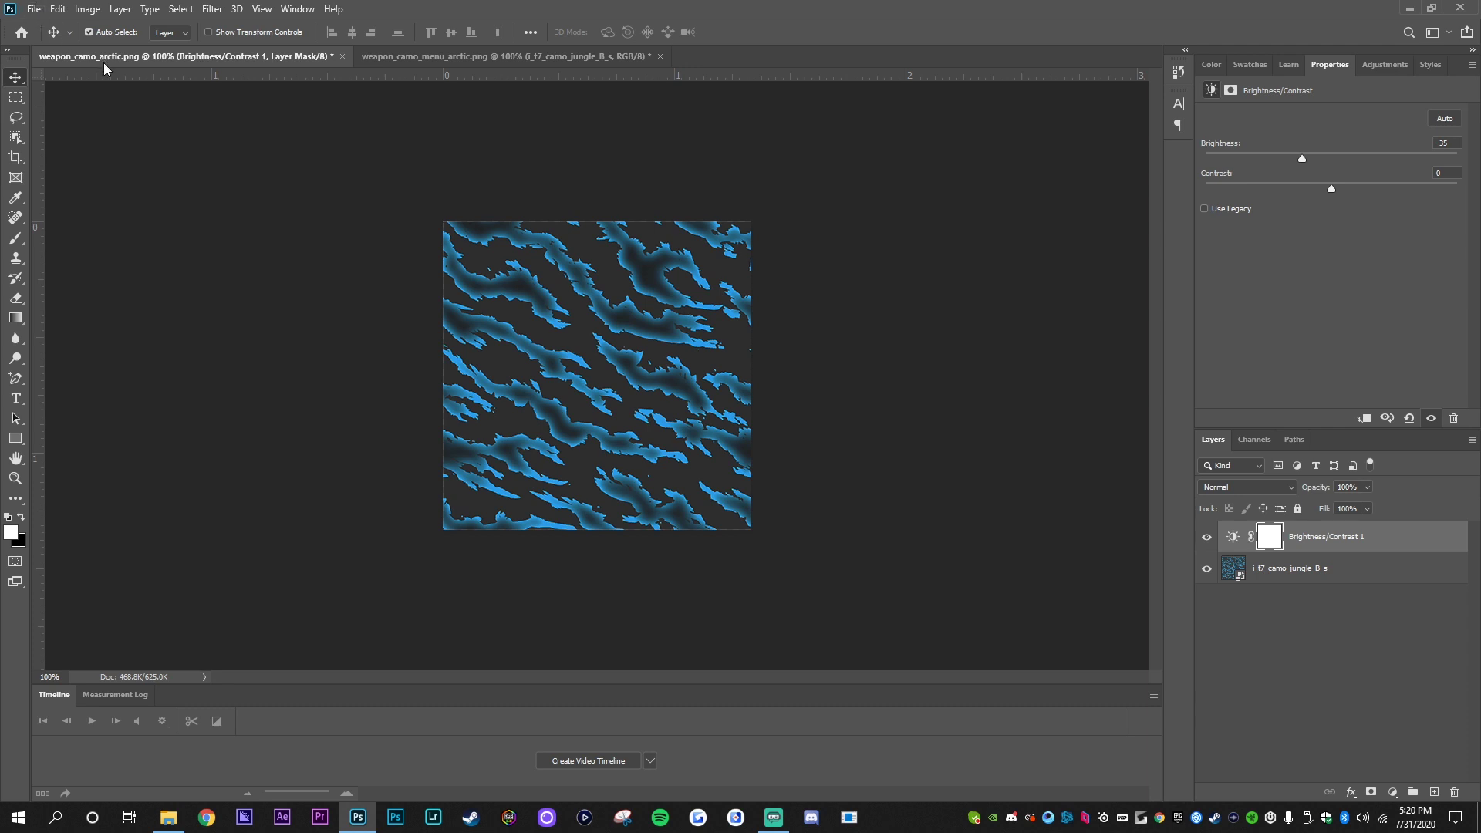
pyautogui.click(34, 9)
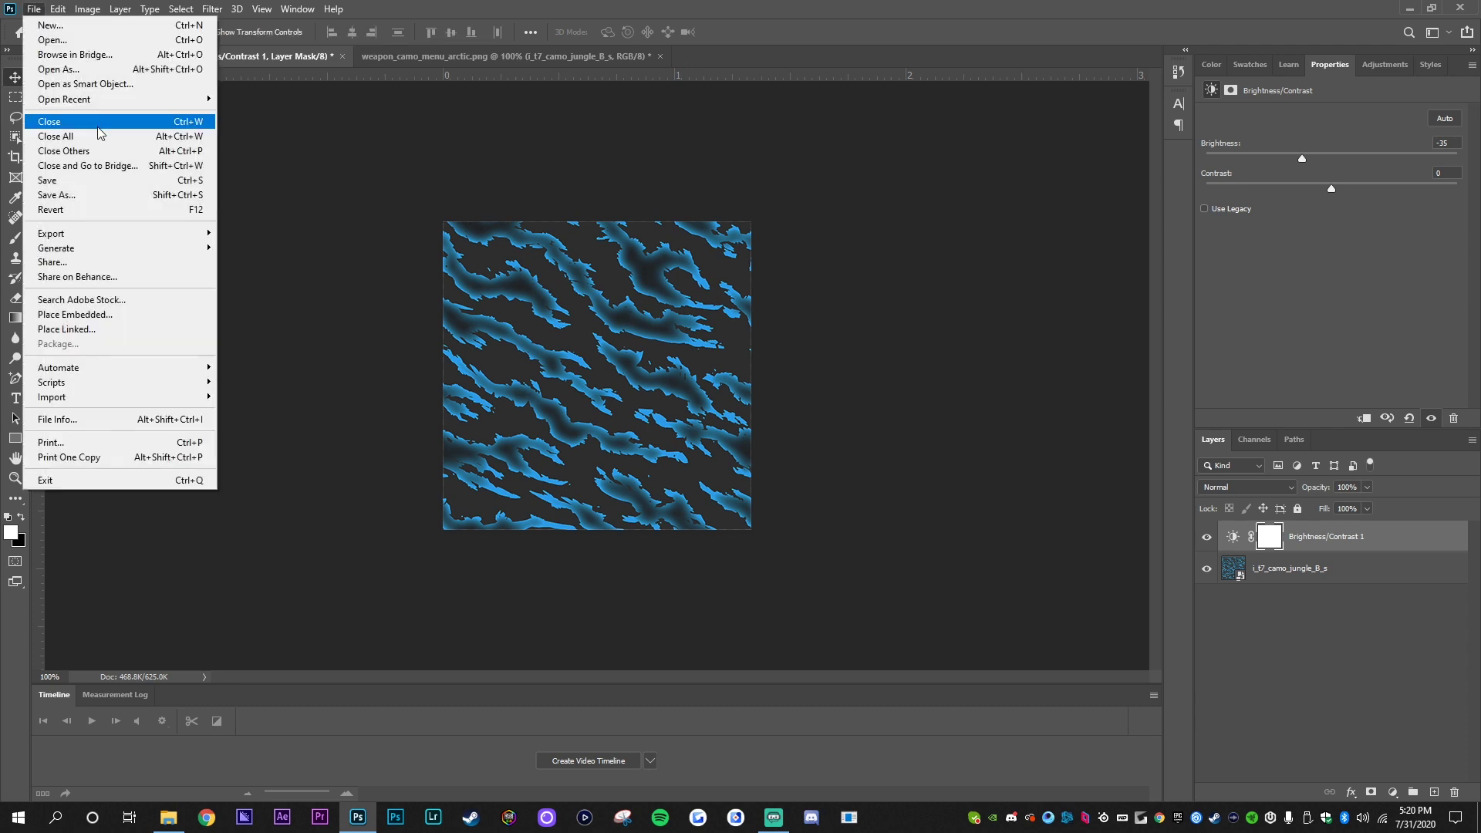
pyautogui.click(73, 192)
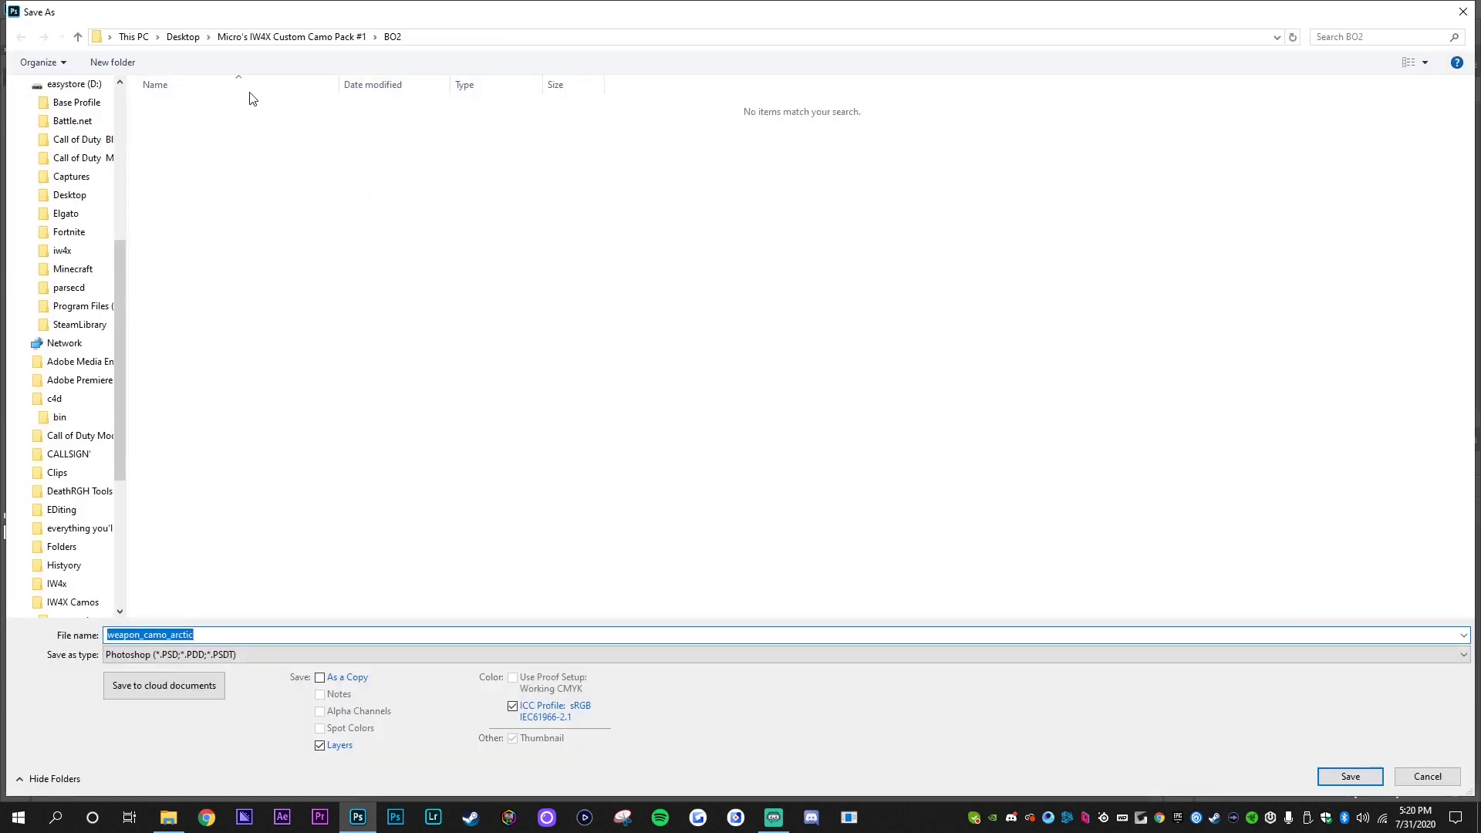
pyautogui.click(301, 37)
pyautogui.rightClick(229, 207)
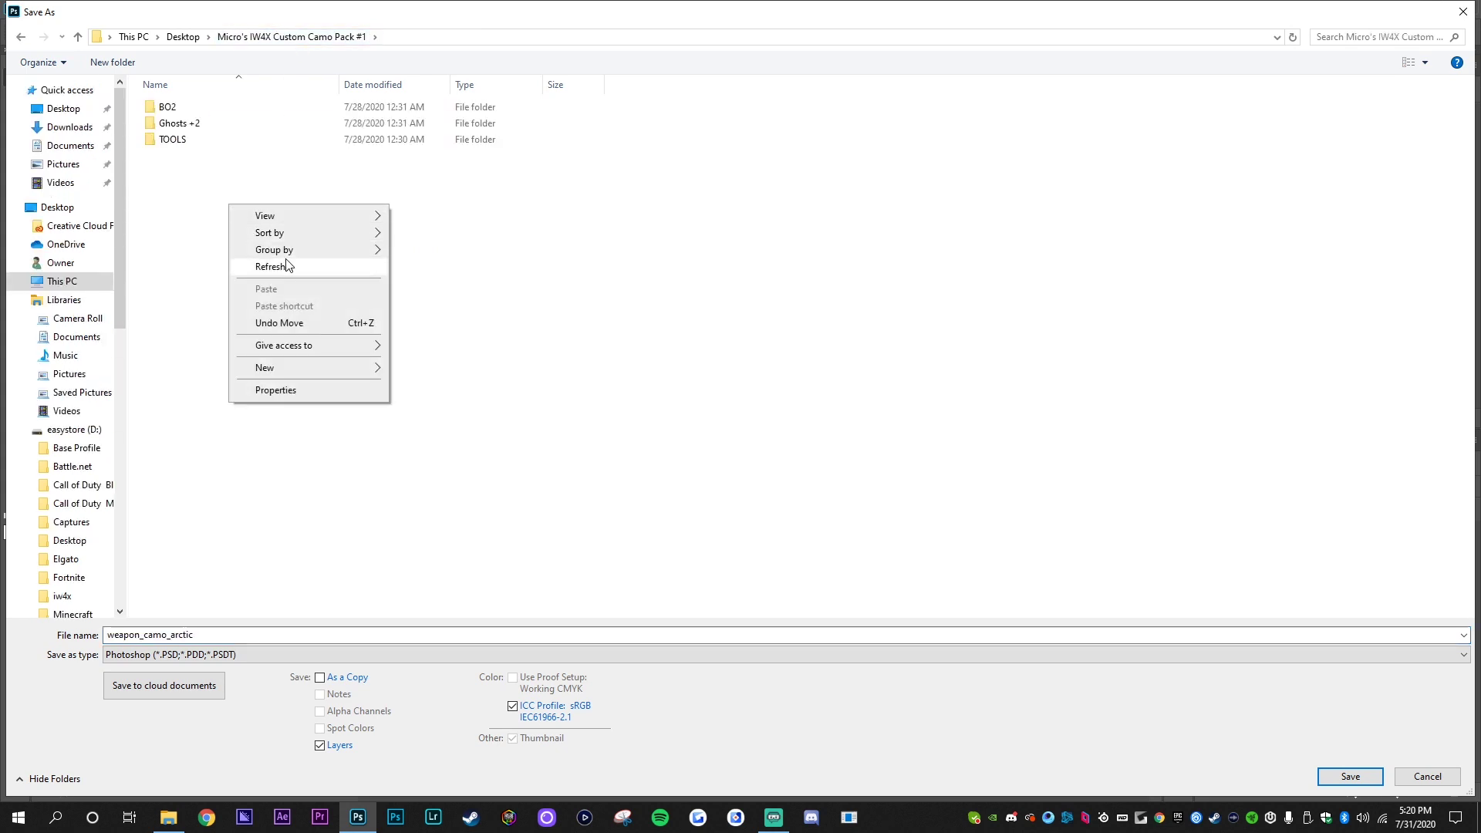
pyautogui.moveTo(320, 364)
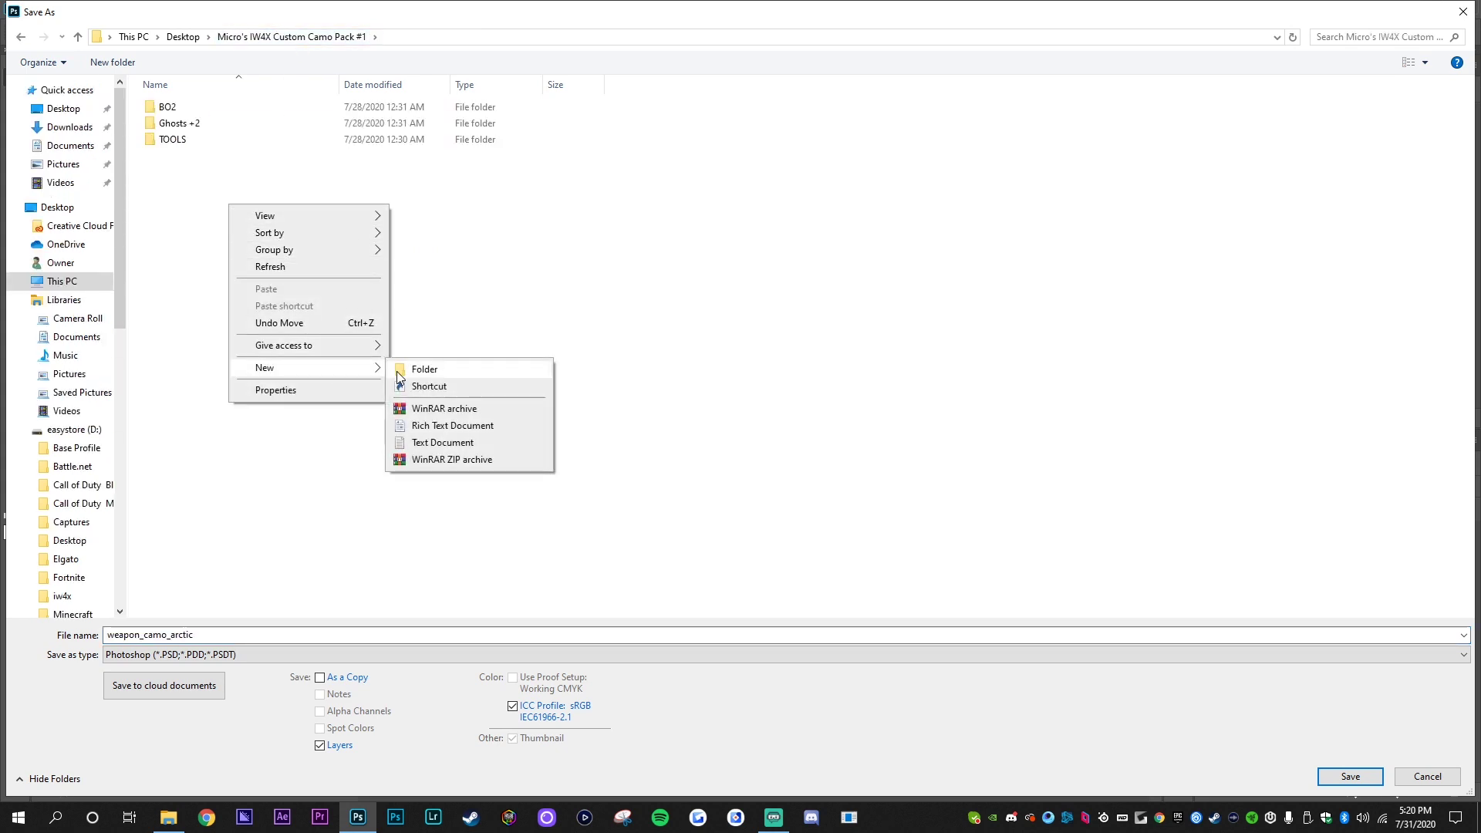
pyautogui.click(399, 371)
pyautogui.write('BO')
pyautogui.press('Return')
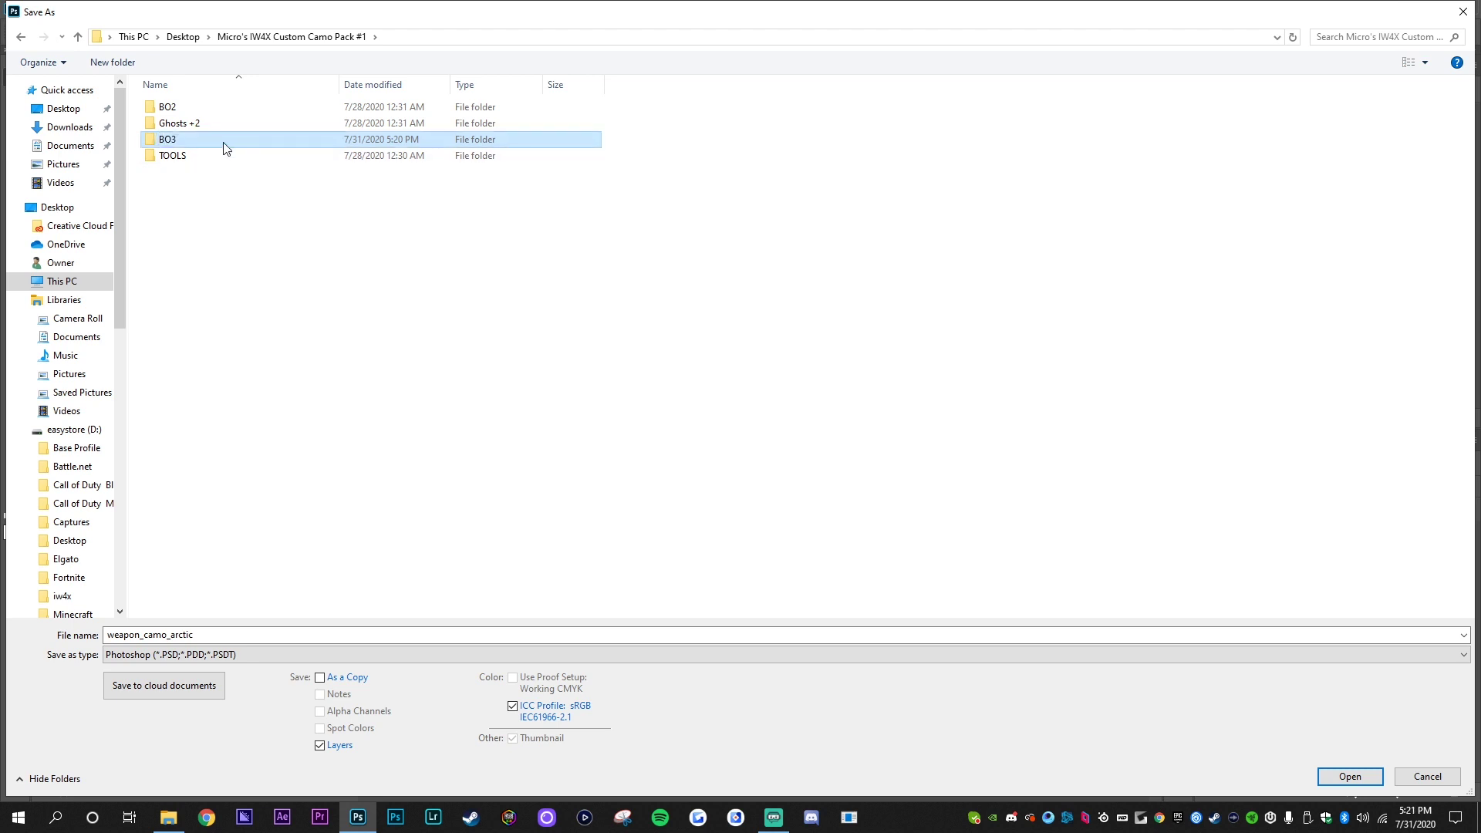
# Save weapon_camo_arctic as a PNG with the large file size option in the BO3 folder
pyautogui.doubleClick(225, 149)
pyautogui.click(294, 655)
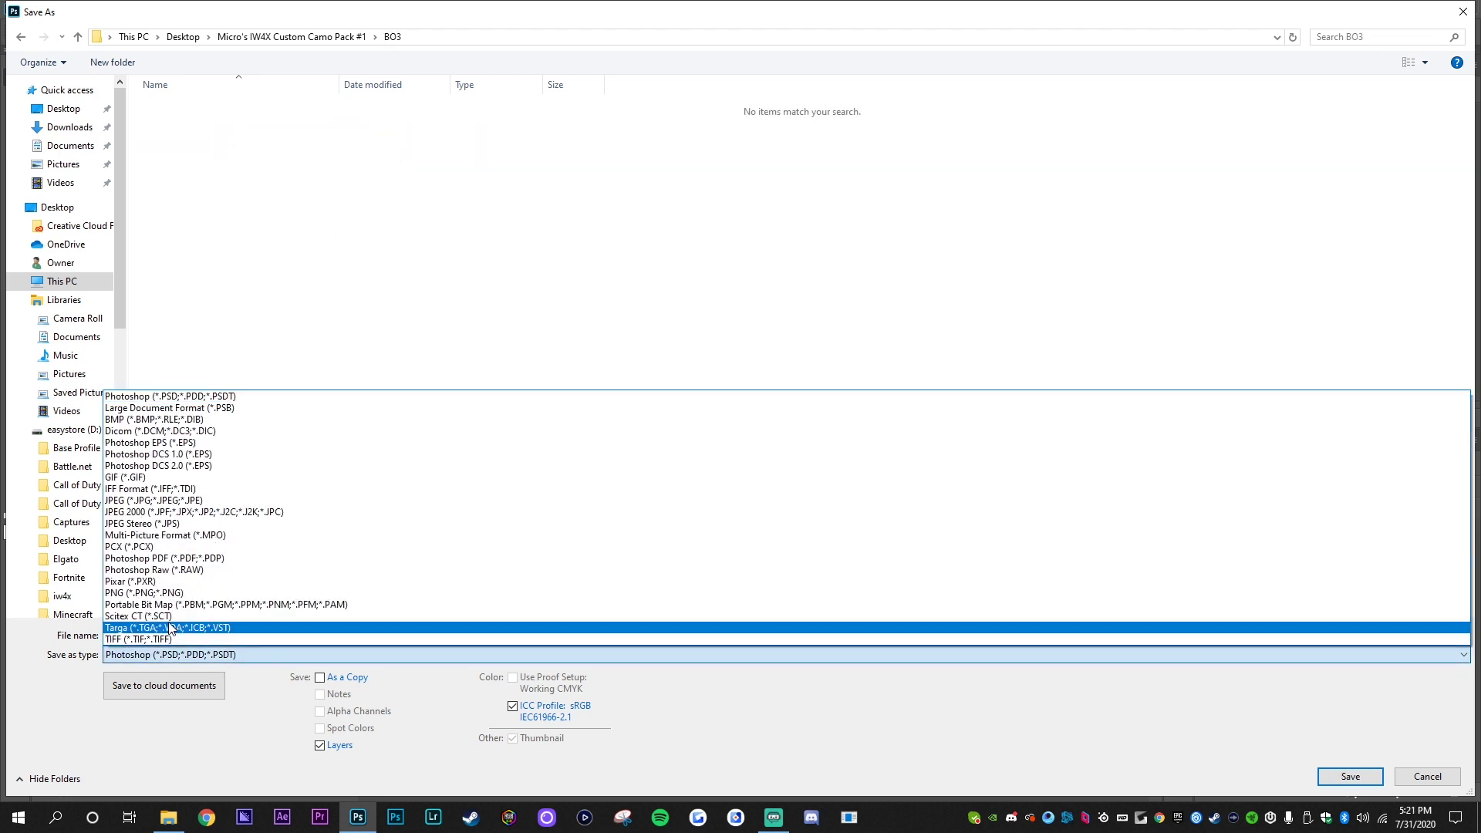
pyautogui.click(154, 593)
pyautogui.click(1350, 776)
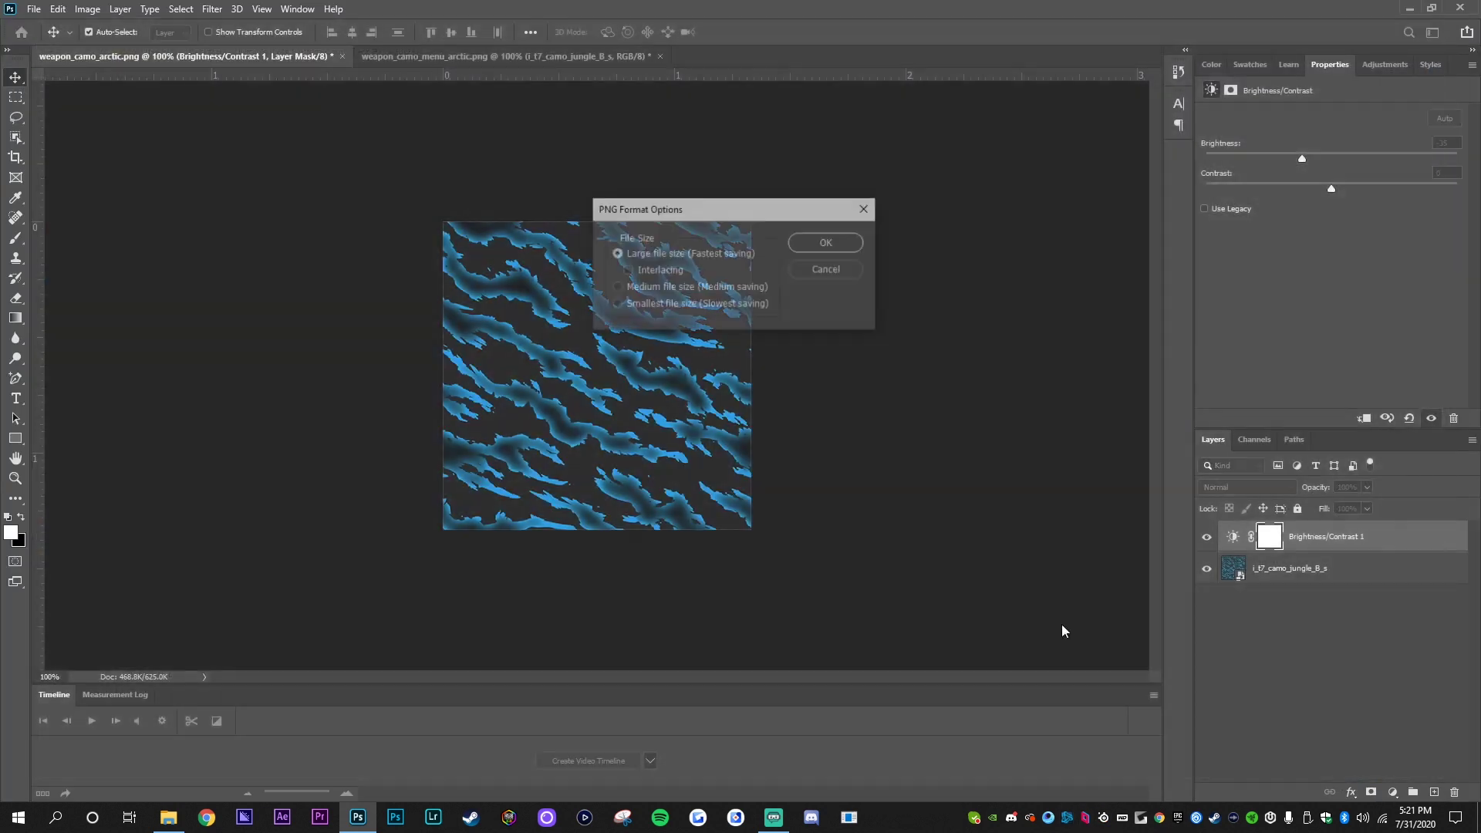
pyautogui.click(847, 241)
# Save weapon_camo_menu_arctic as a PNG copy with the large file size option in the BO3 folder
pyautogui.click(432, 56)
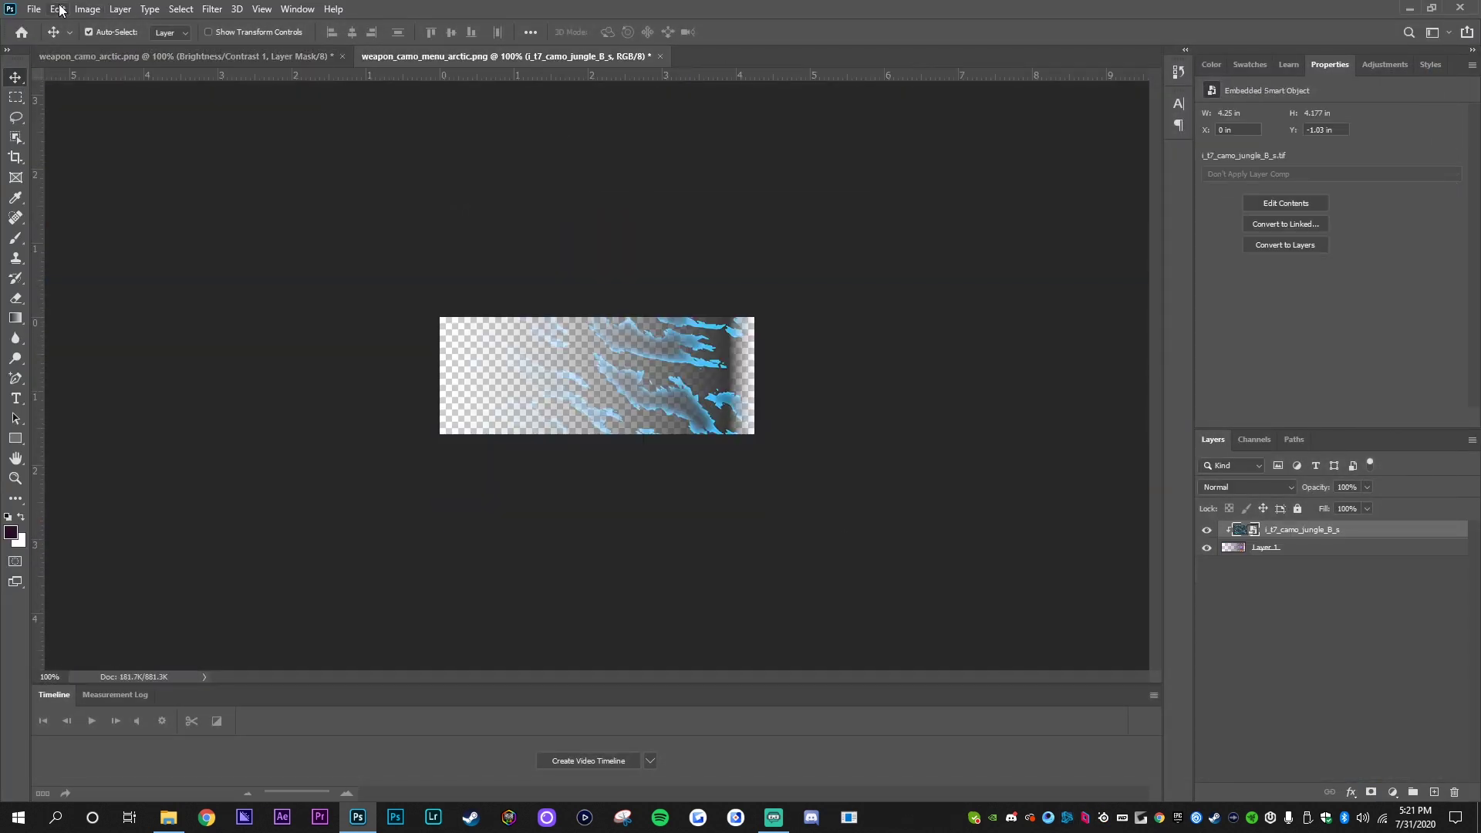
pyautogui.click(34, 9)
pyautogui.click(71, 190)
pyautogui.click(339, 655)
pyautogui.click(231, 593)
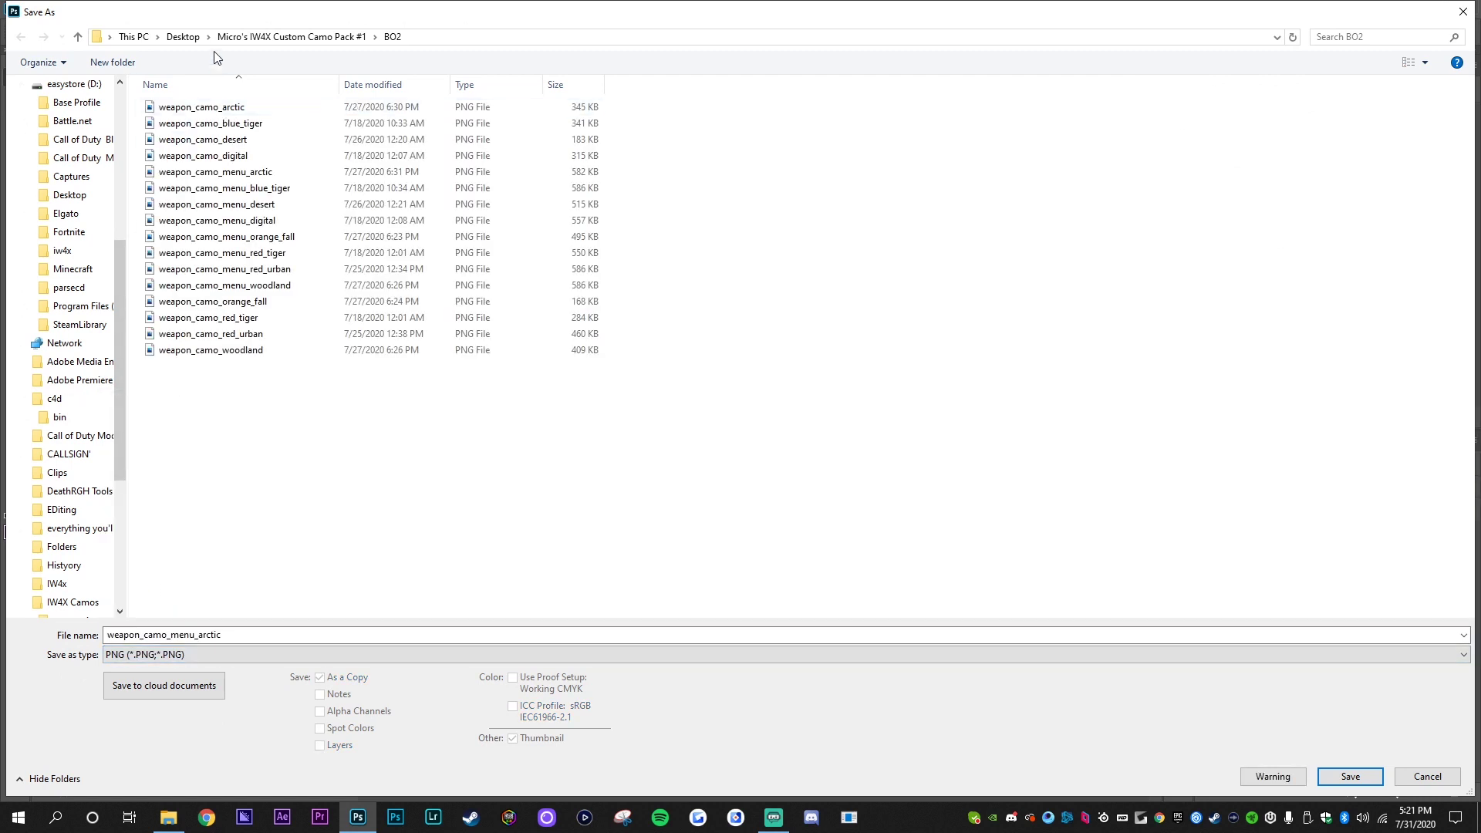
pyautogui.click(232, 37)
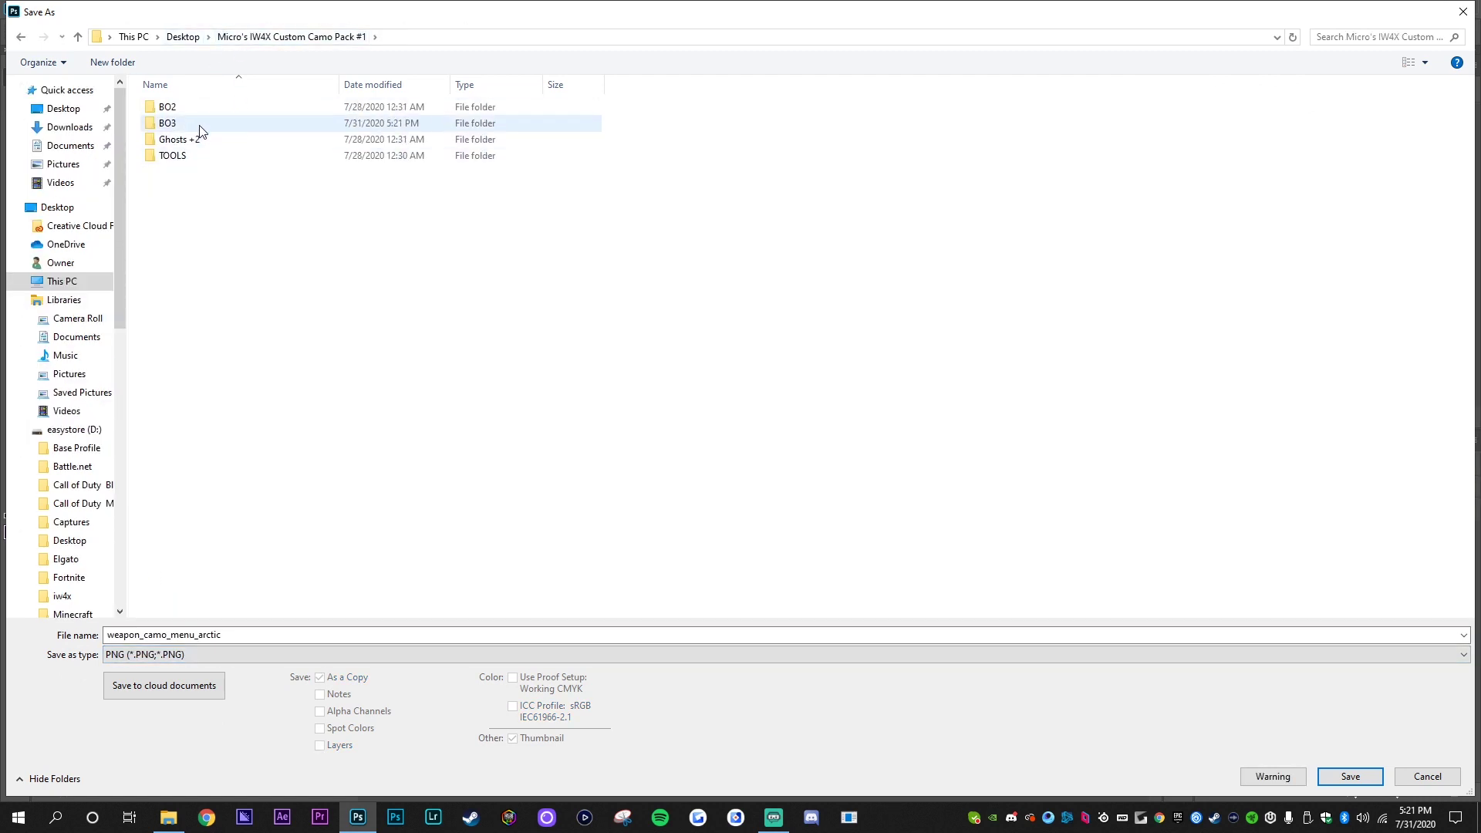
pyautogui.doubleClick(199, 126)
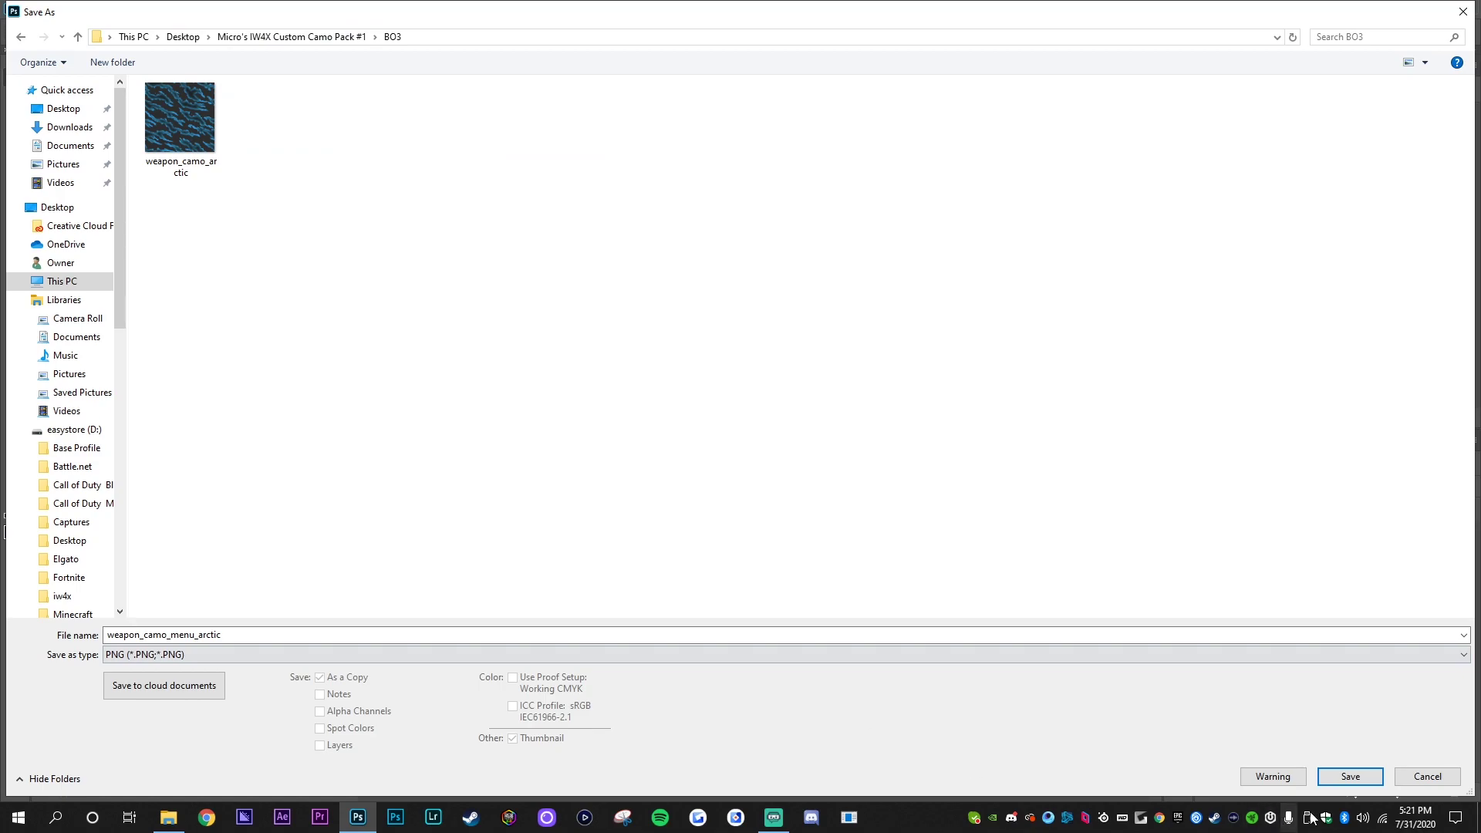
pyautogui.click(1343, 778)
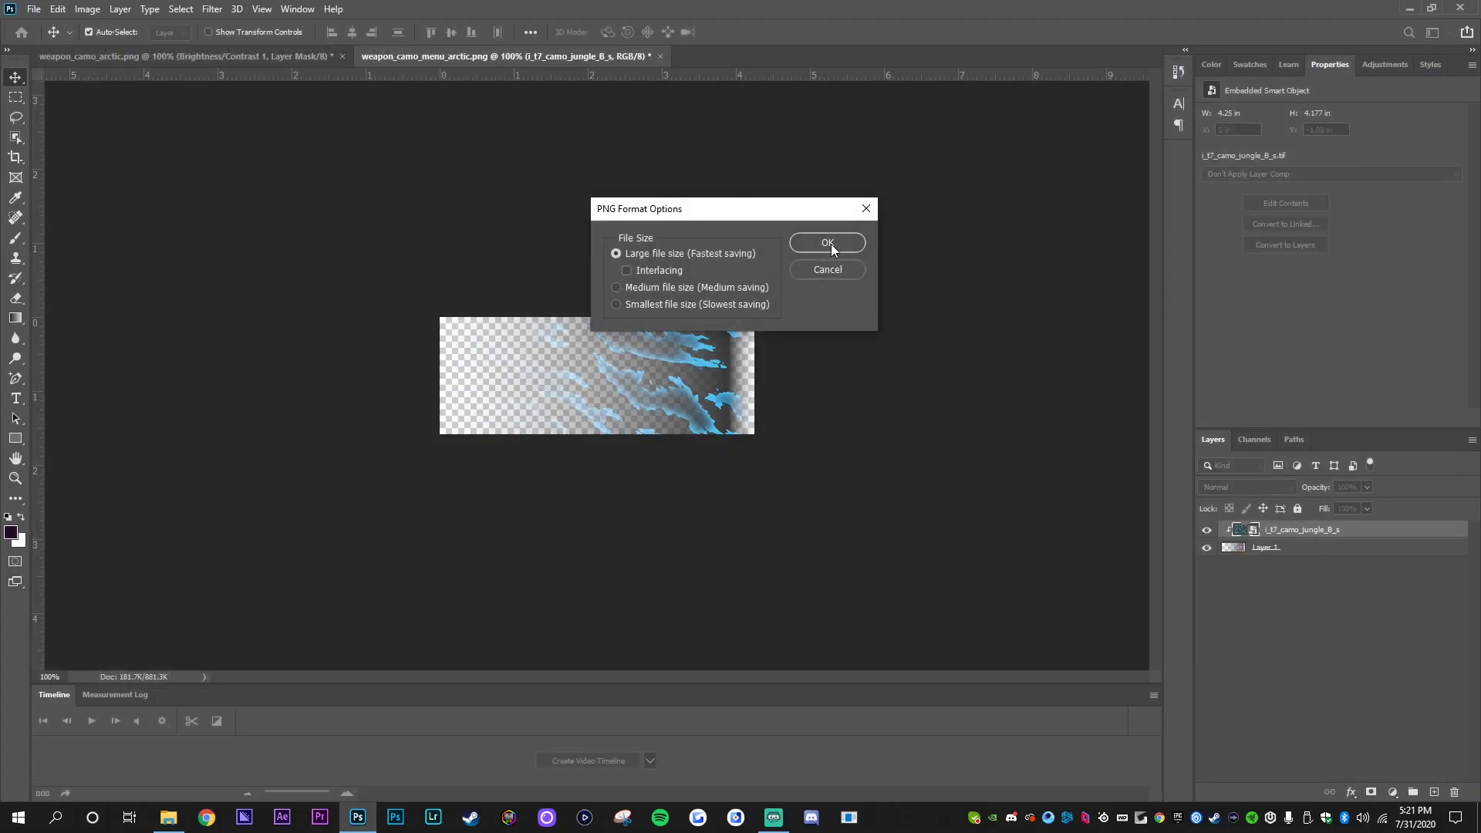
pyautogui.click(828, 243)
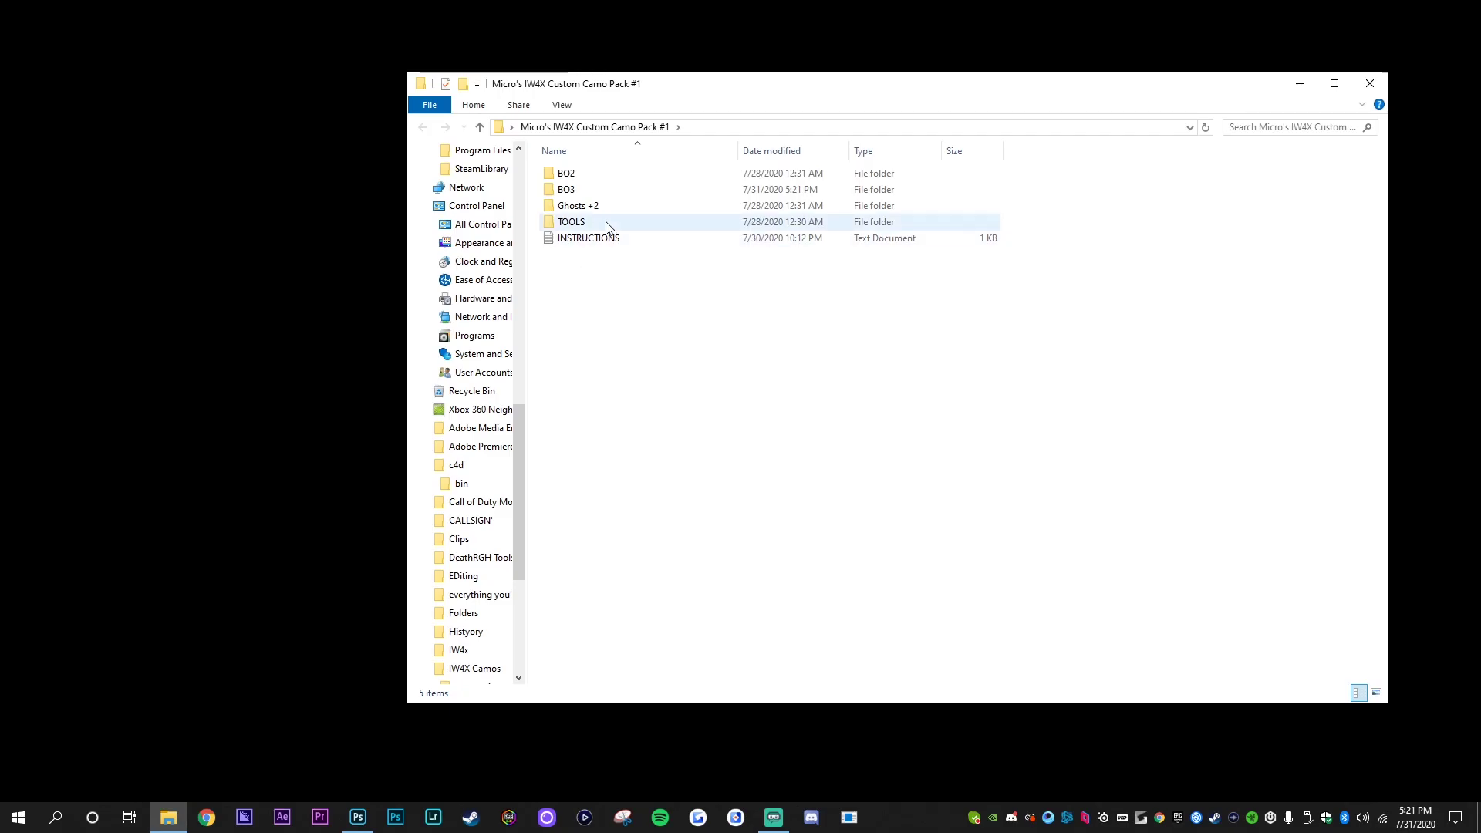
# Check the contents of the TOOLS folder and the two saved images in the BO3 folder
pyautogui.doubleClick(577, 223)
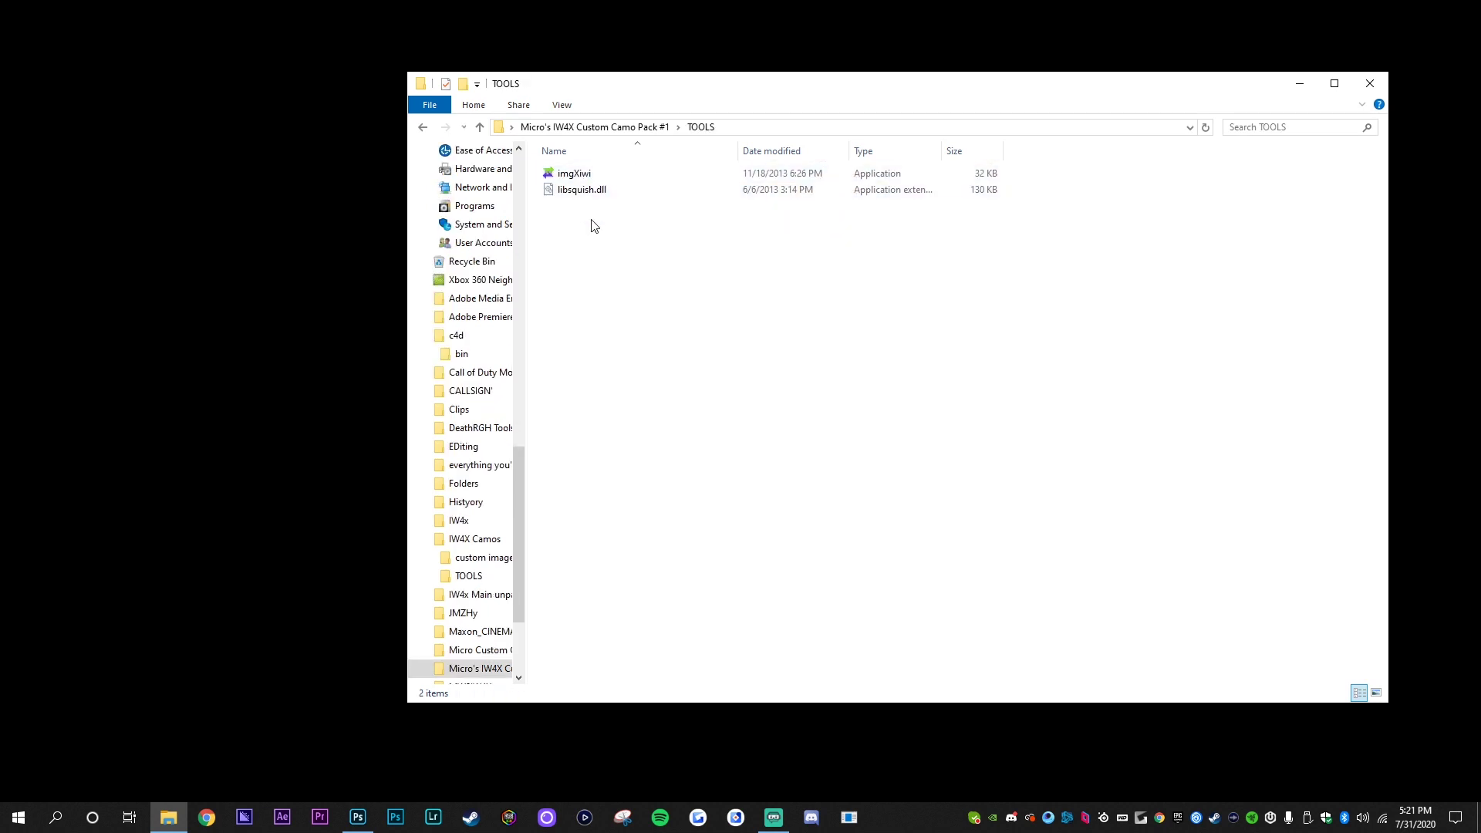
pyautogui.hotkey('alt', 'Left')
pyautogui.doubleClick(583, 185)
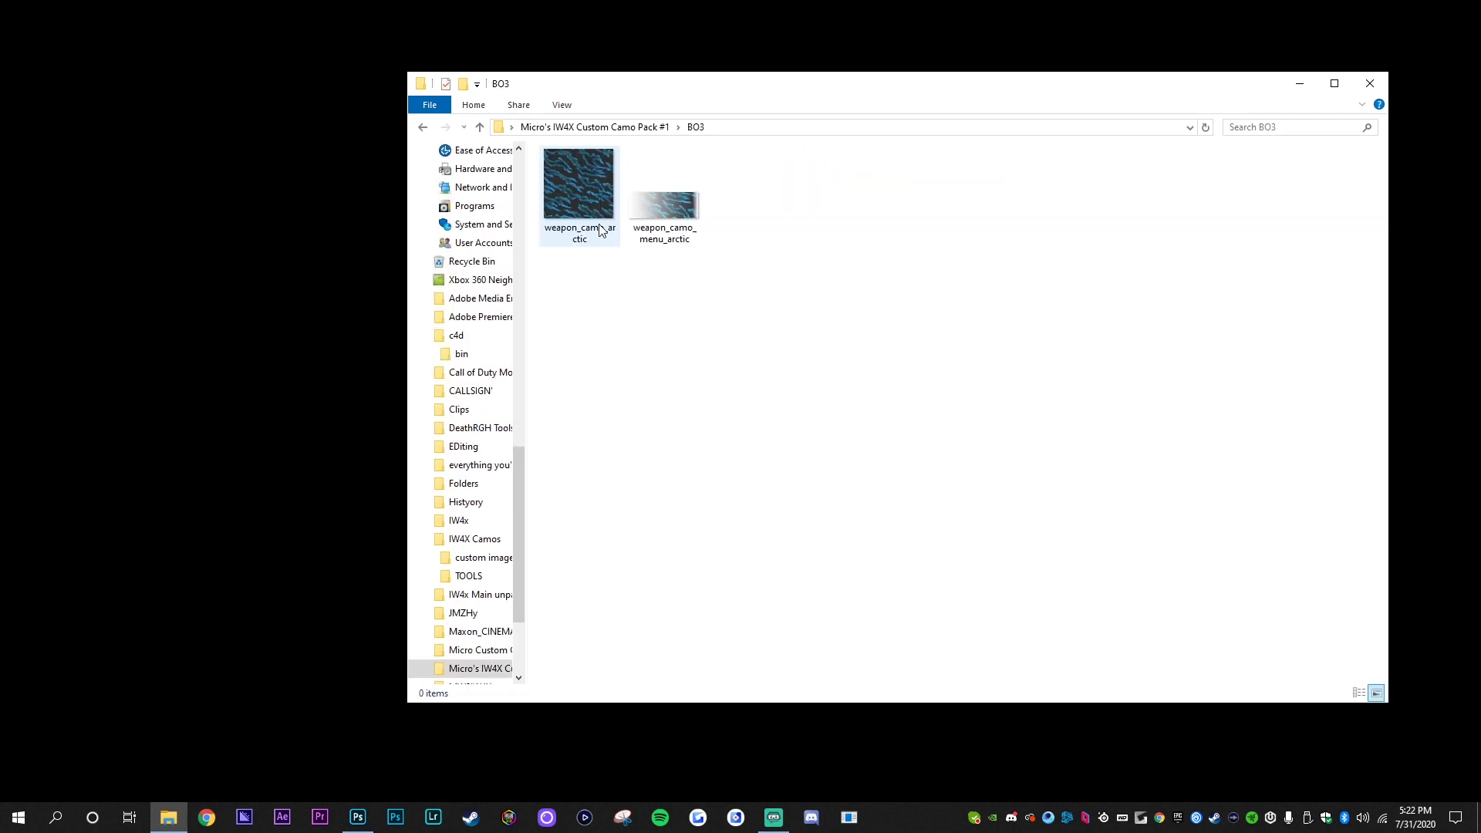
pyautogui.moveTo(734, 271); pyautogui.dragTo(533, 148)
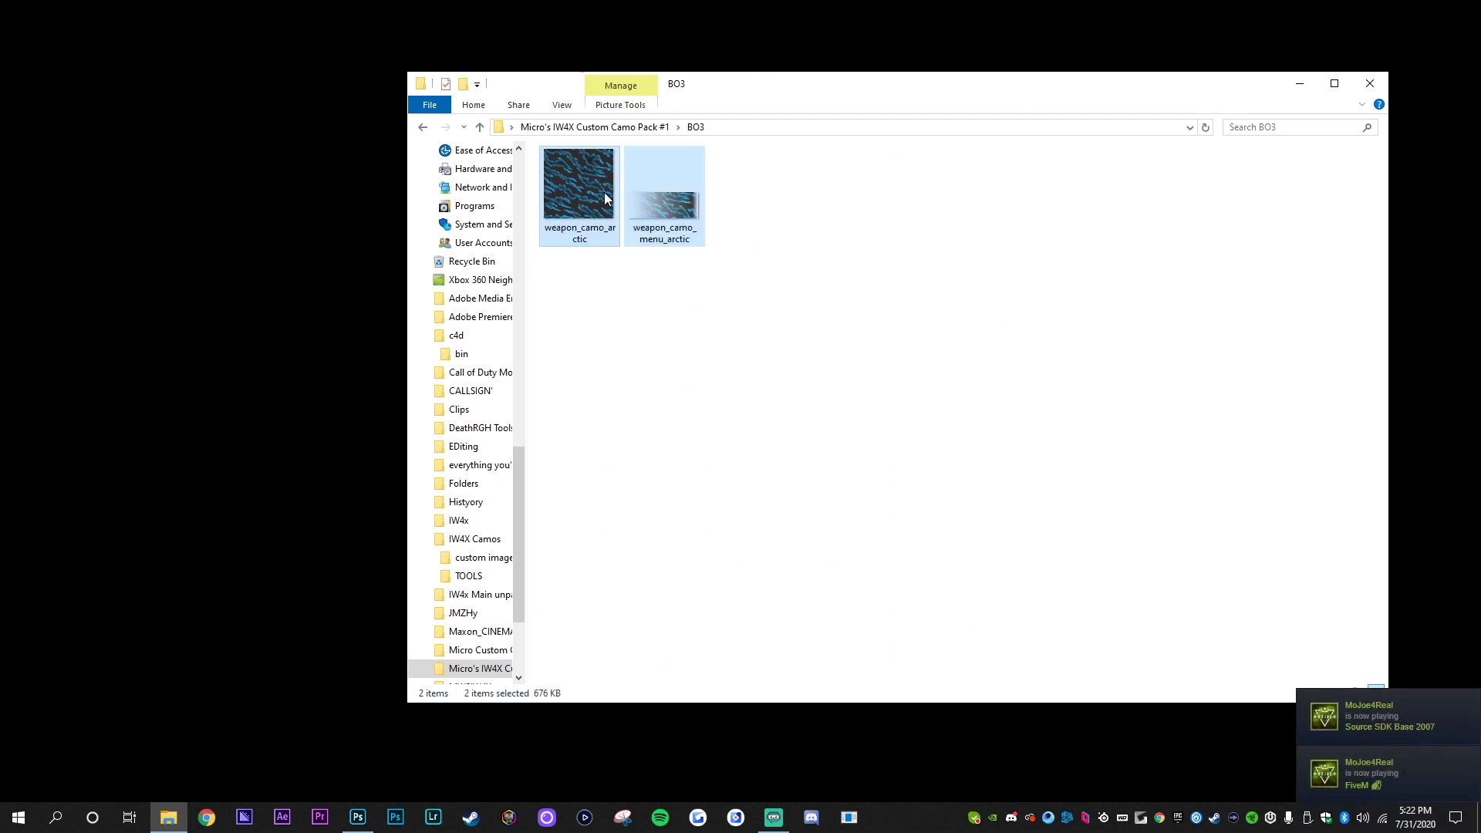
# Open the pack's TOOLS folder in a separate window and place it beside the camo pack window
pyautogui.click(625, 128)
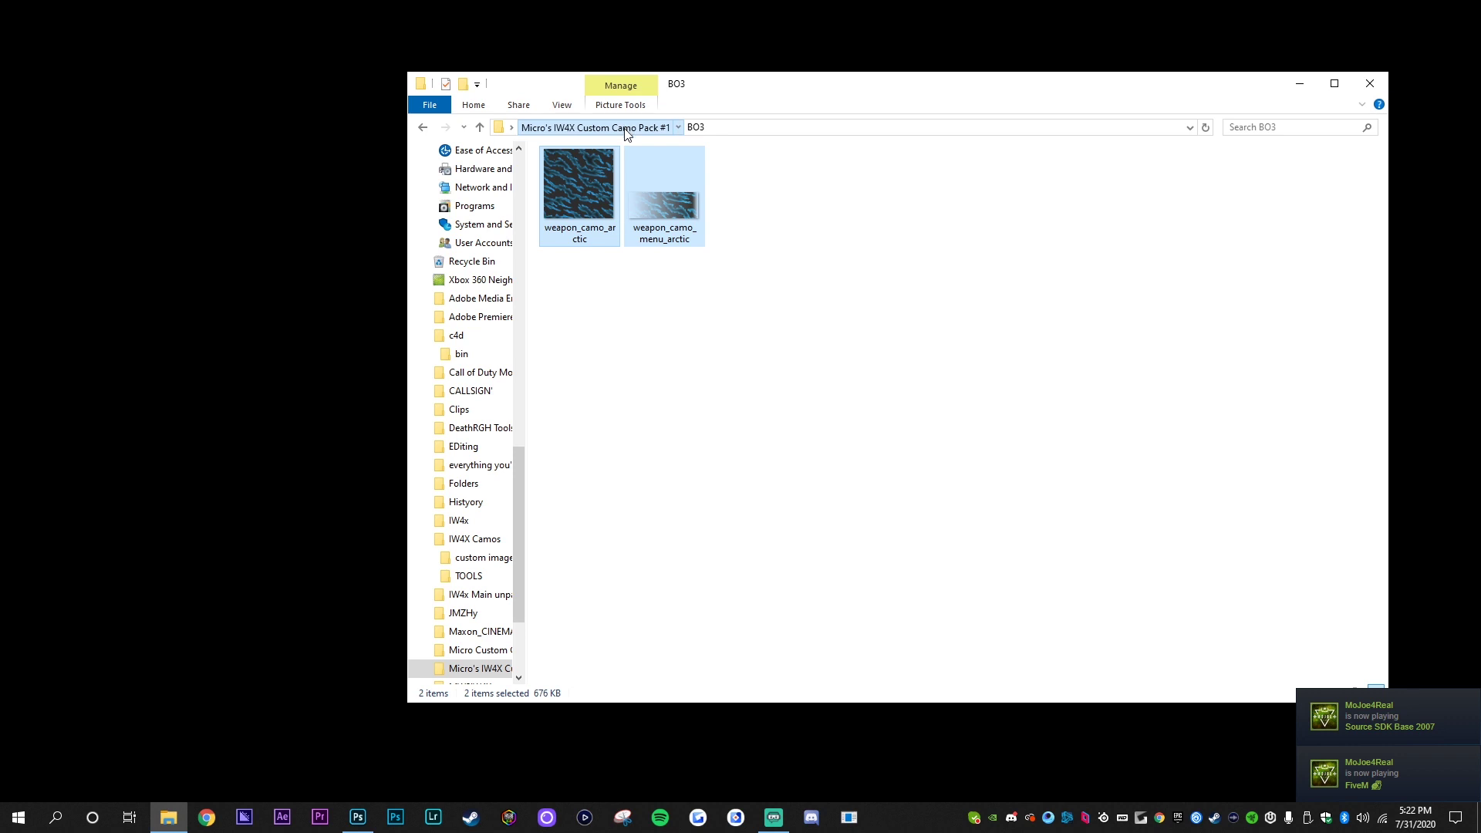
pyautogui.rightClick(602, 218)
pyautogui.click(590, 222)
pyautogui.rightClick(590, 222)
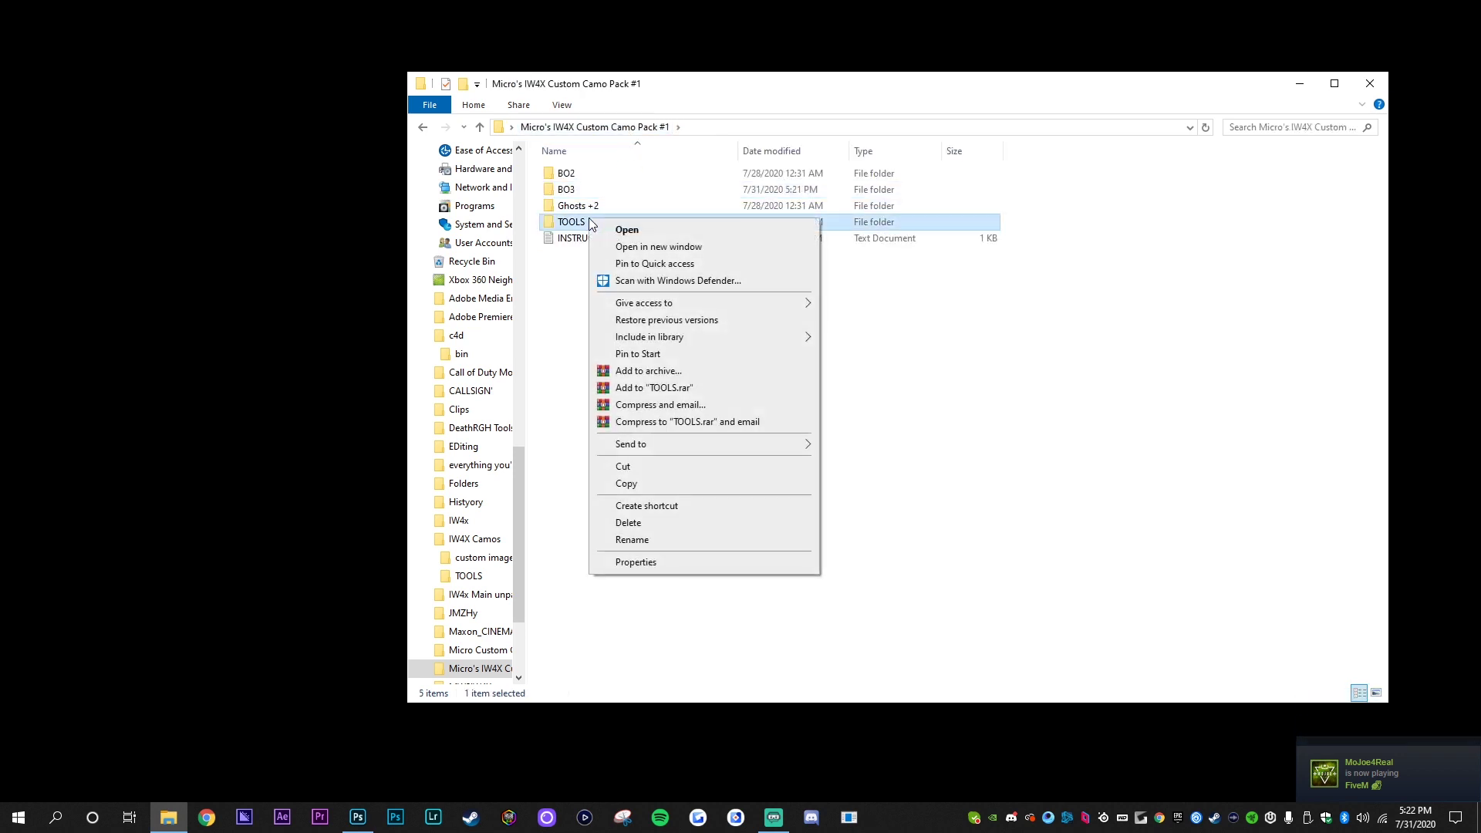
pyautogui.click(622, 242)
pyautogui.moveTo(652, 121); pyautogui.dragTo(279, 259)
pyautogui.click(639, 112)
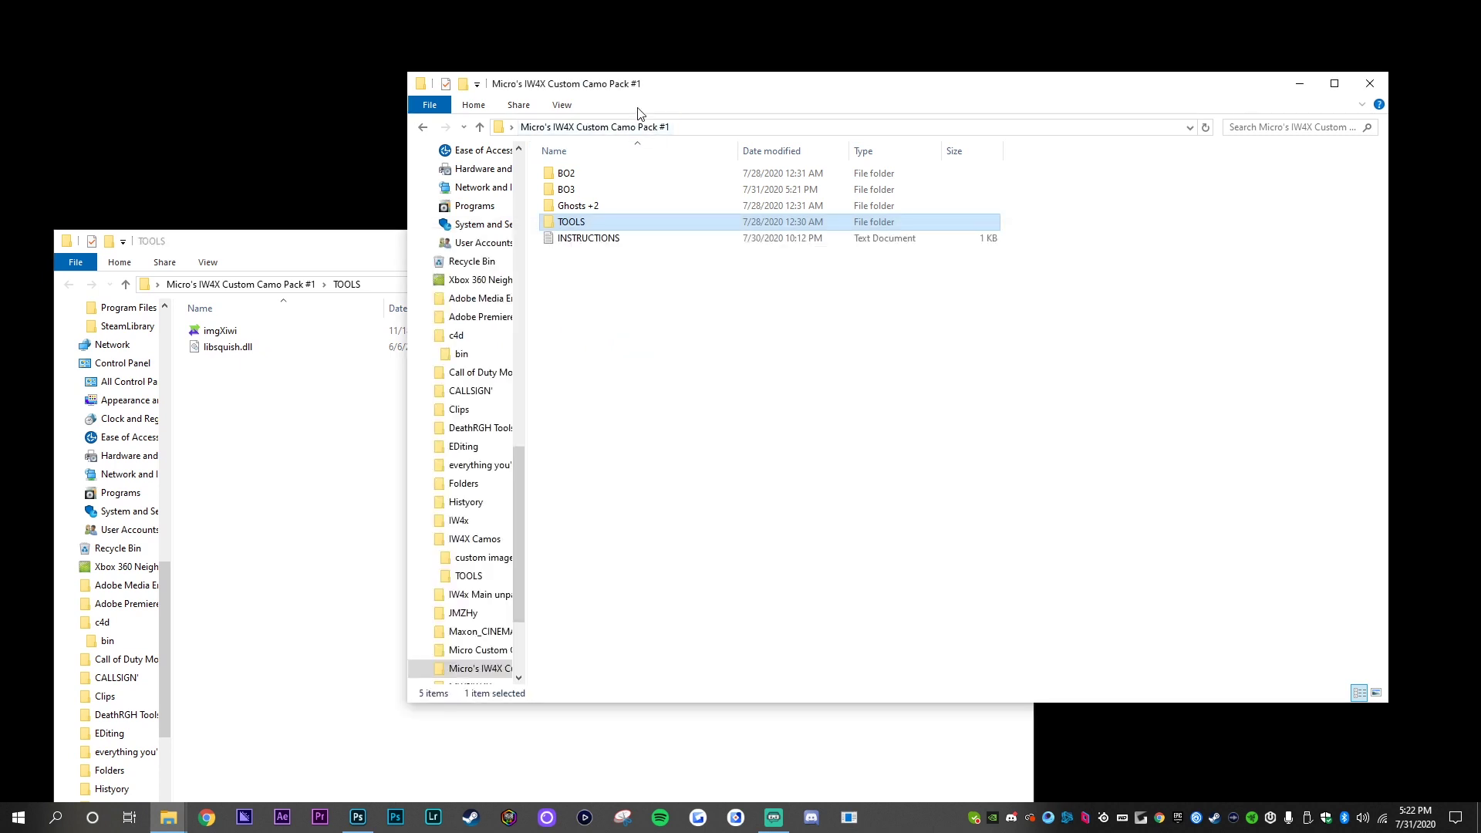
# Convert both PNG images in the BO3 folder to IWI files with imgXiwi
pyautogui.doubleClick(596, 190)
pyautogui.moveTo(777, 253); pyautogui.dragTo(299, 332)
pyautogui.click(822, 92)
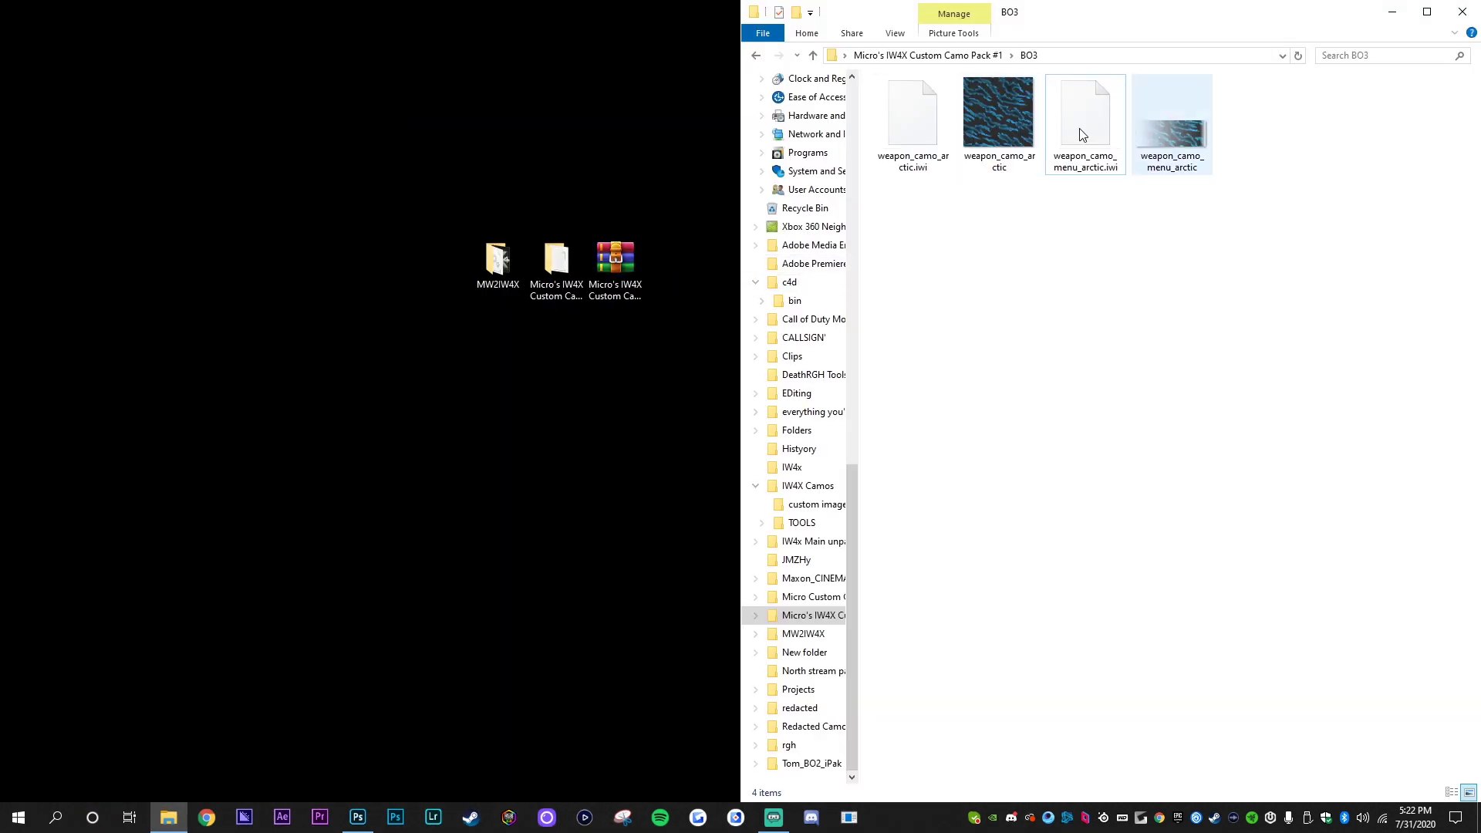
# Create a new folder named images inside the userraw folder of MW2IW4X
pyautogui.doubleClick(517, 290)
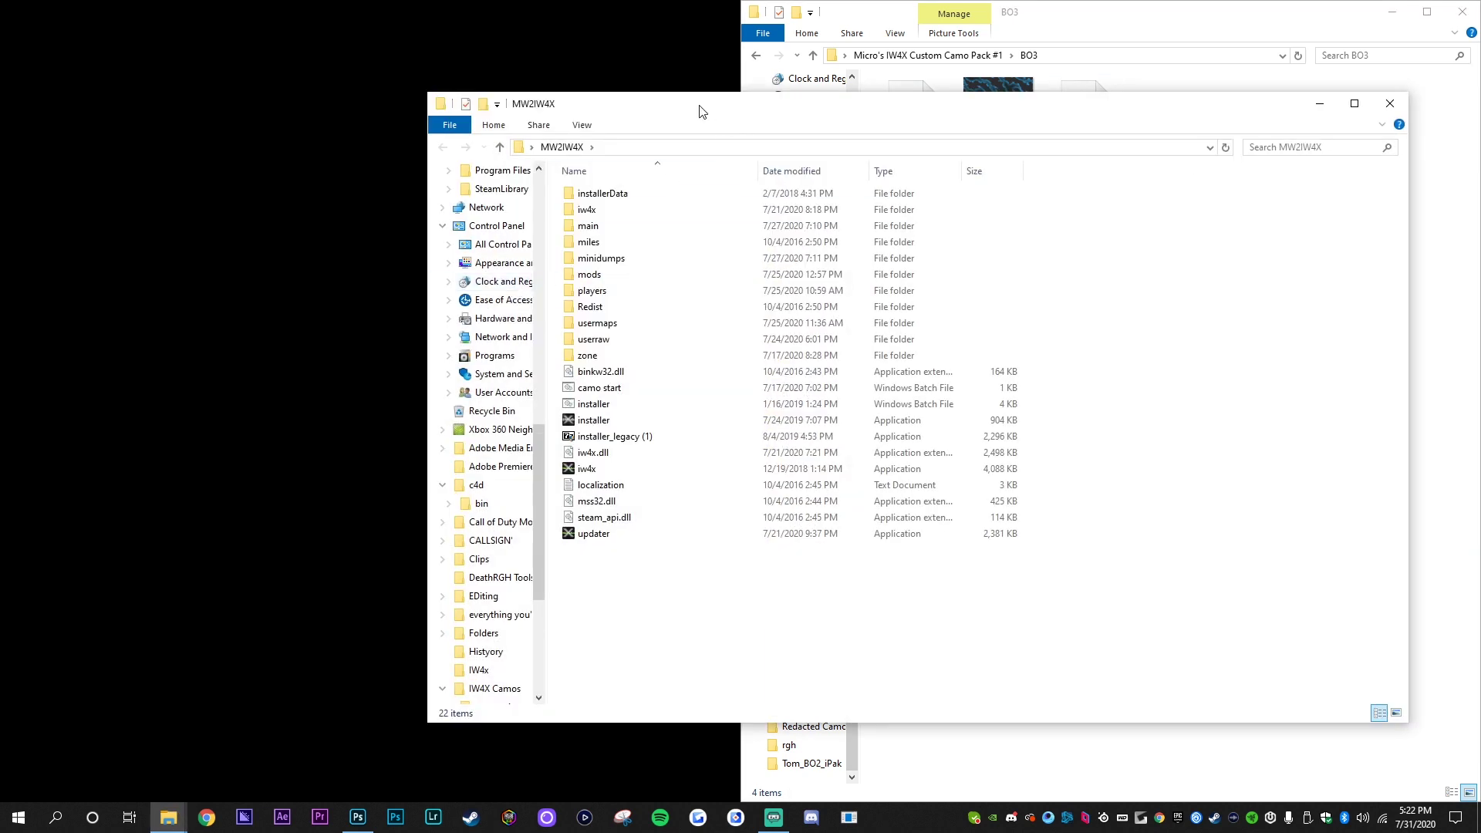
pyautogui.moveTo(697, 109); pyautogui.dragTo(465, 96)
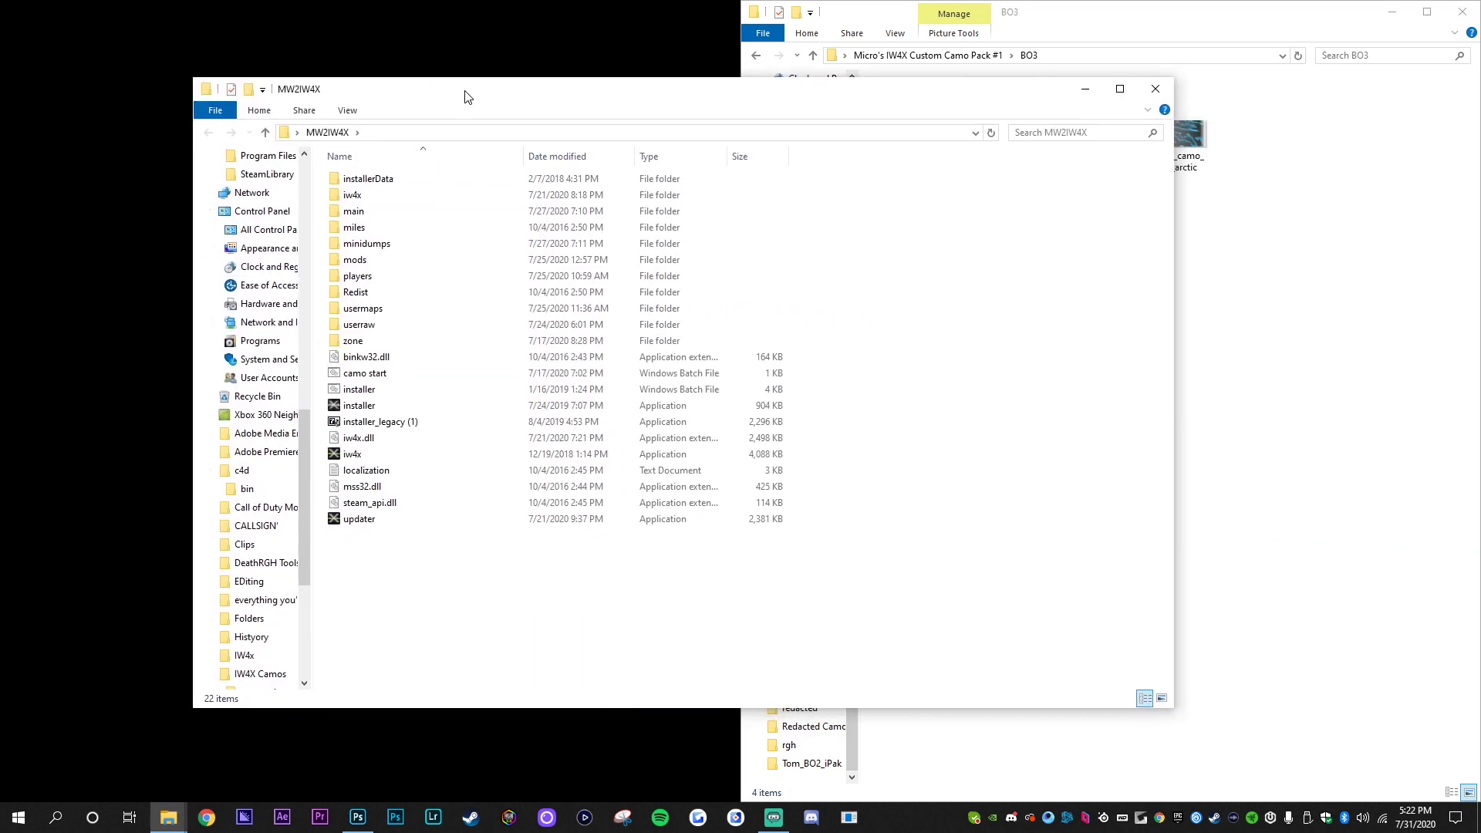
pyautogui.doubleClick(385, 331)
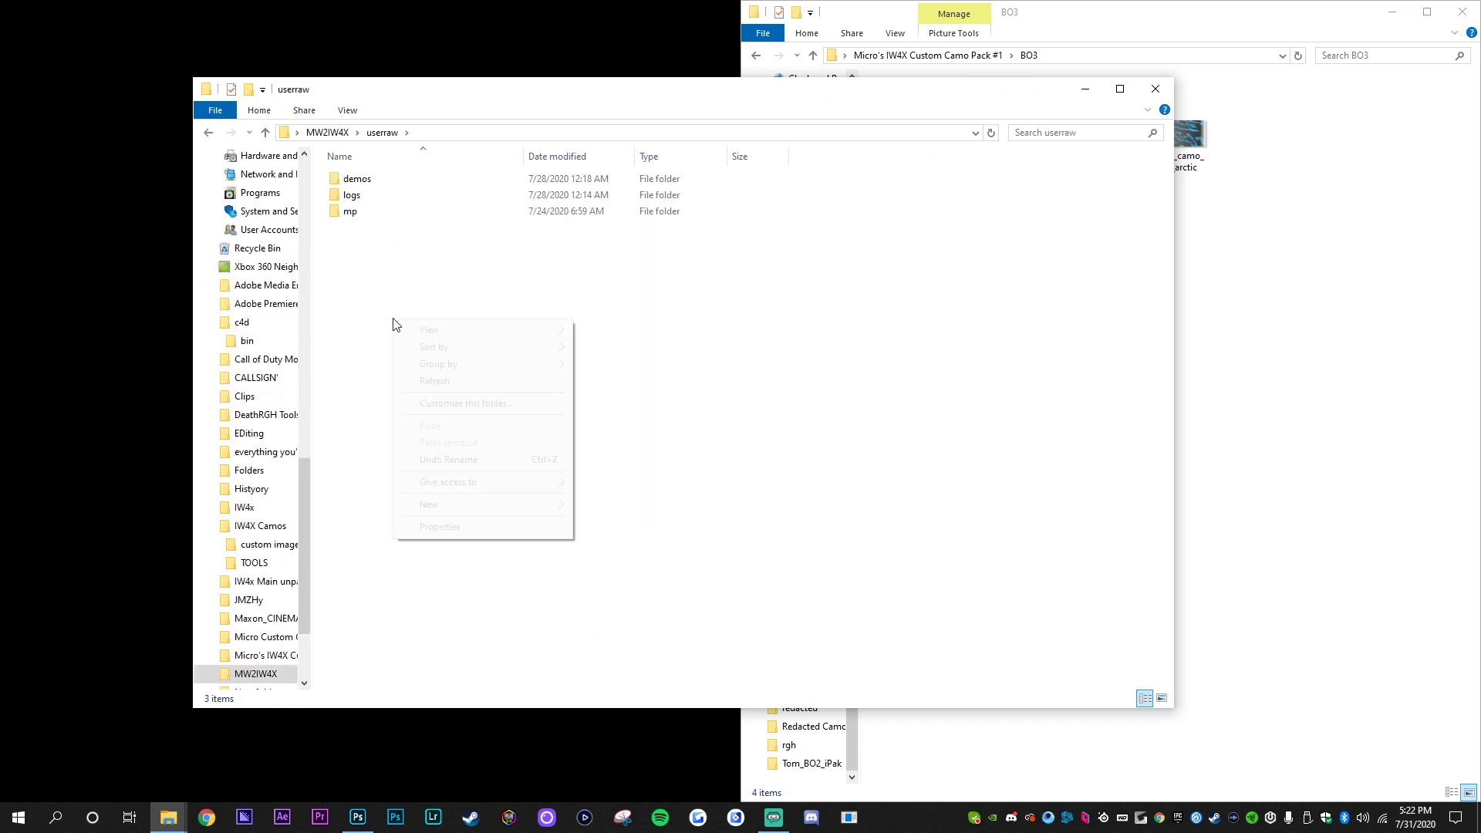
pyautogui.rightClick(393, 318)
pyautogui.moveTo(498, 503)
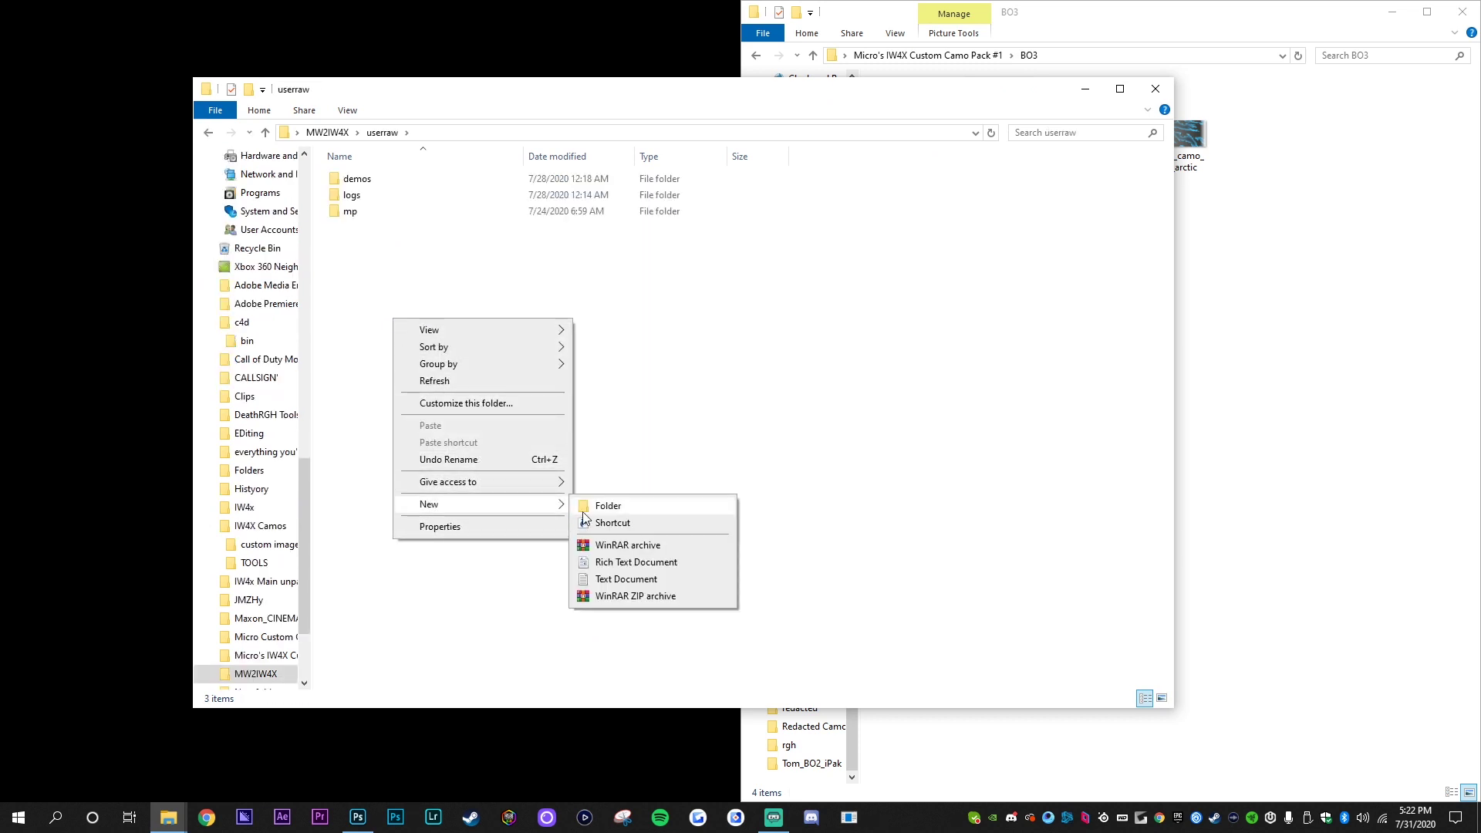
pyautogui.click(592, 506)
pyautogui.write('images')
pyautogui.click(592, 515)
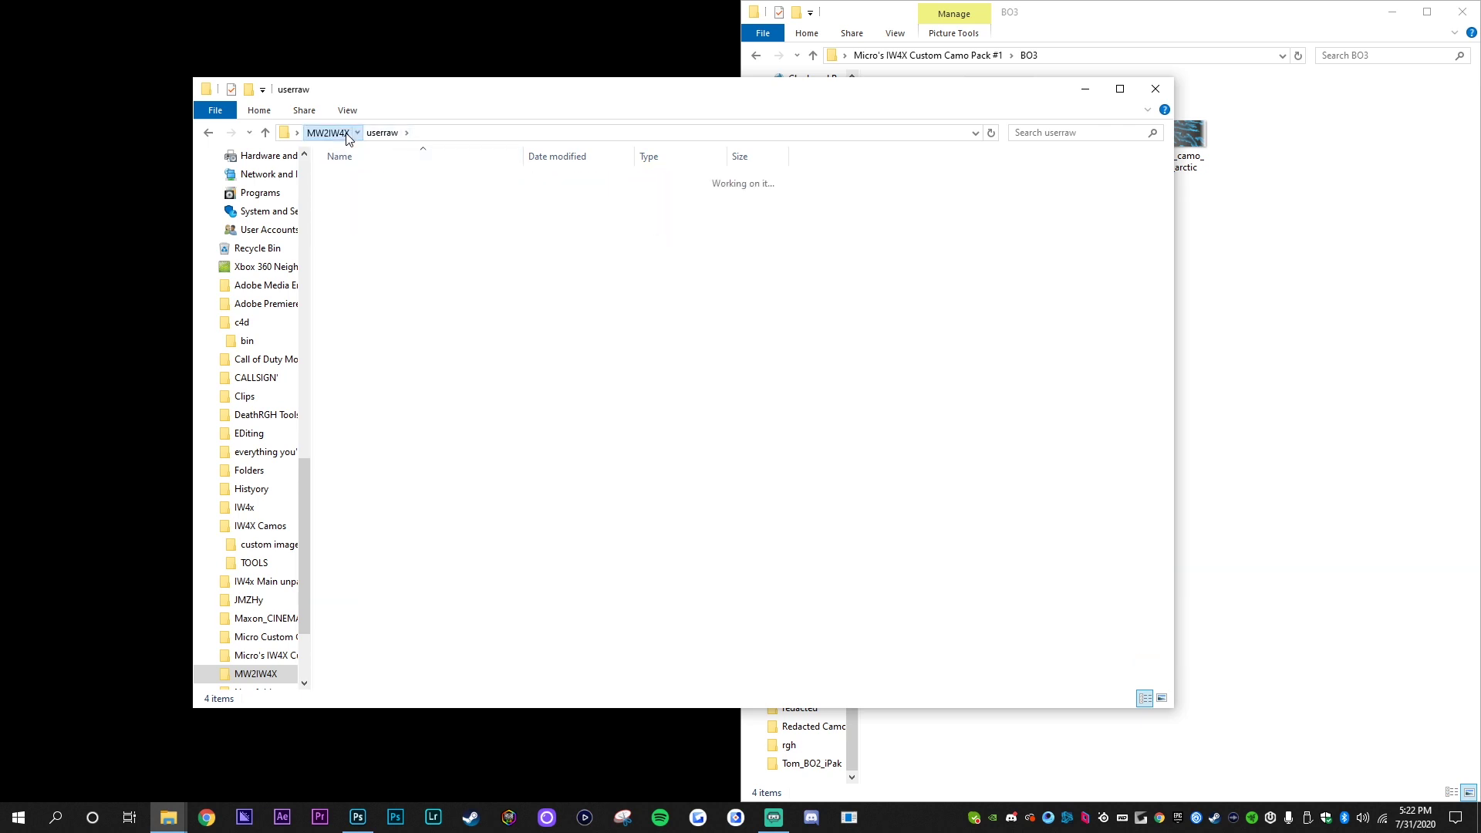
# Move weapon_camo_arctic.iwi and weapon_camo_menu_arctic.iwi from the BO3 folder into the userraw images folder and open that folder
pyautogui.click(1184, 220)
pyautogui.click(1085, 124)
pyautogui.keyDown('ctrl'); pyautogui.click(912, 124); pyautogui.keyUp('ctrl')
pyautogui.moveTo(913, 124); pyautogui.dragTo(368, 199)
pyautogui.doubleClick(366, 194)
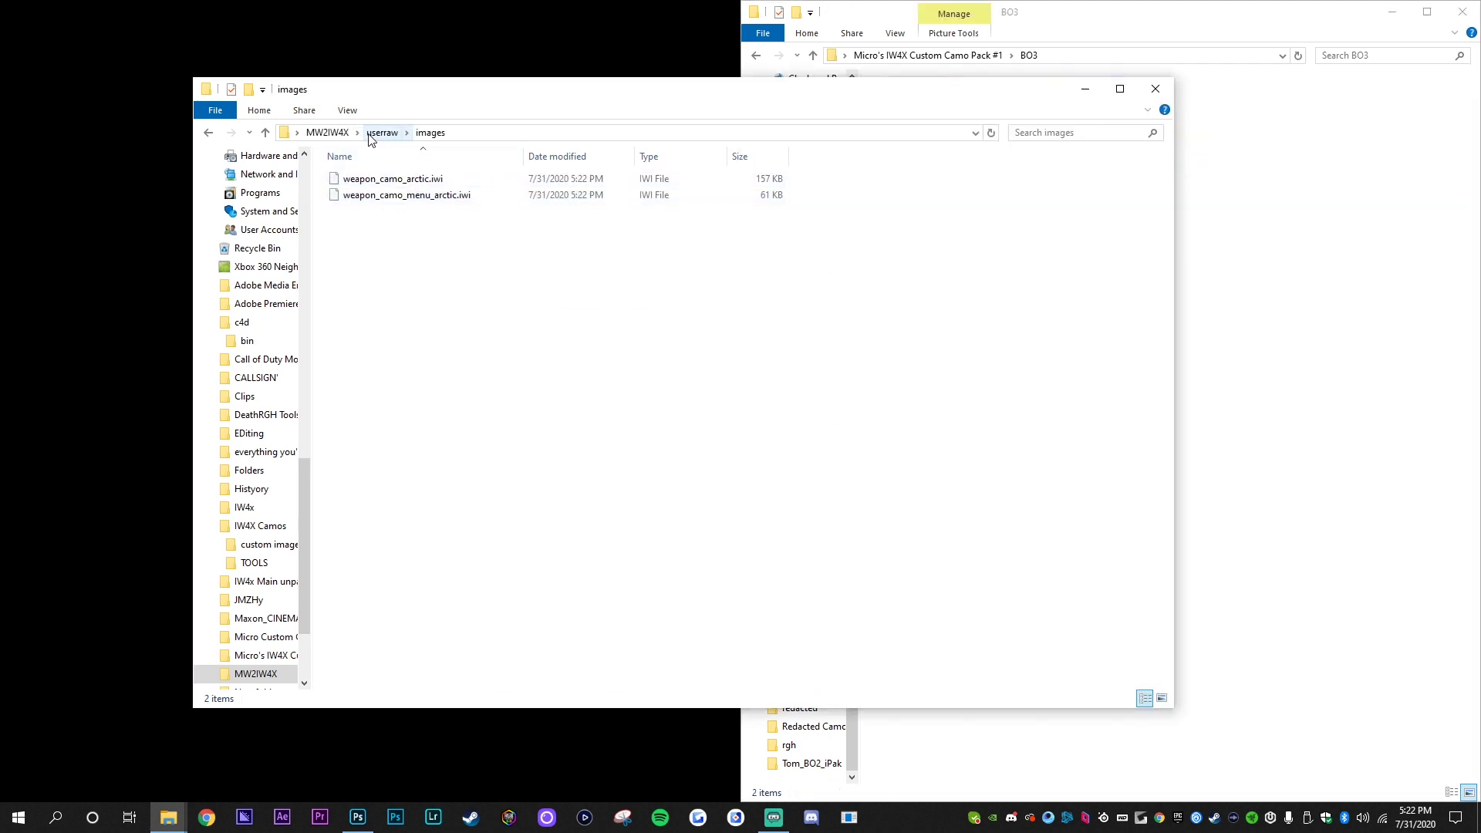
# Examine the images folder inside the iw_07 archive in the game's main folder, then close the archive and folder windows
pyautogui.click(330, 132)
pyautogui.doubleClick(388, 216)
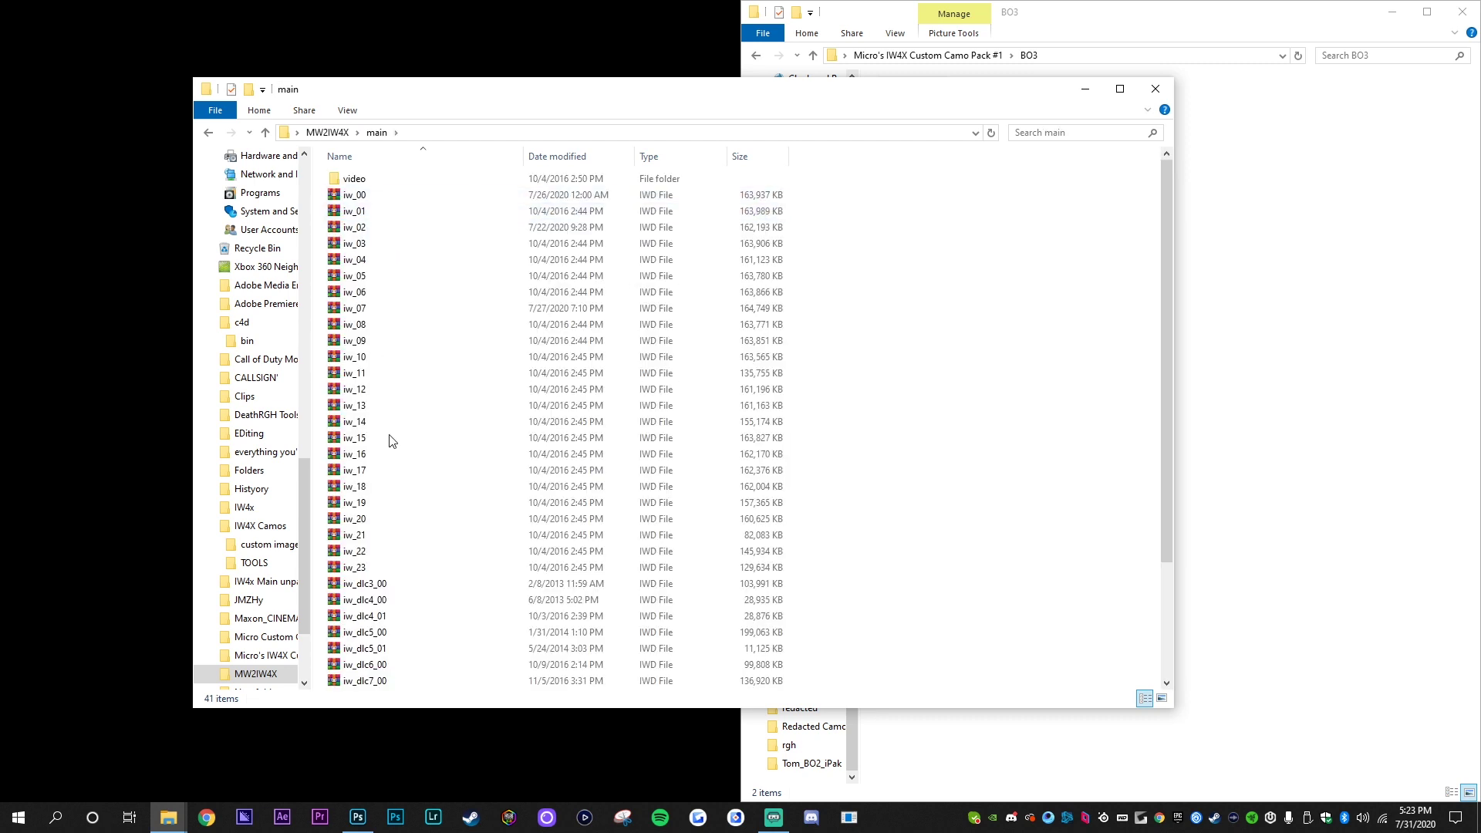
pyautogui.click(366, 310)
pyautogui.doubleClick(365, 309)
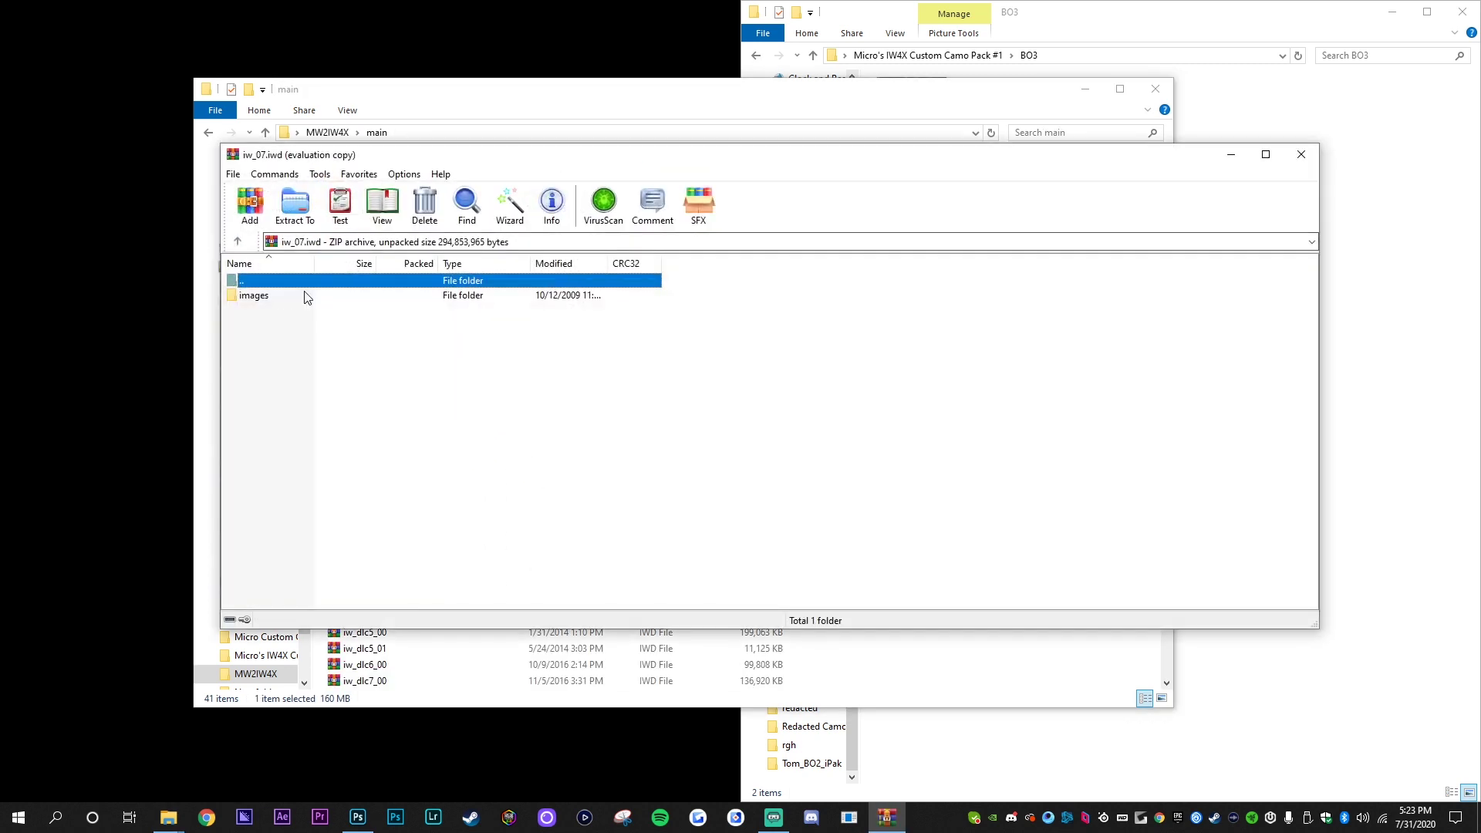
pyautogui.doubleClick(306, 296)
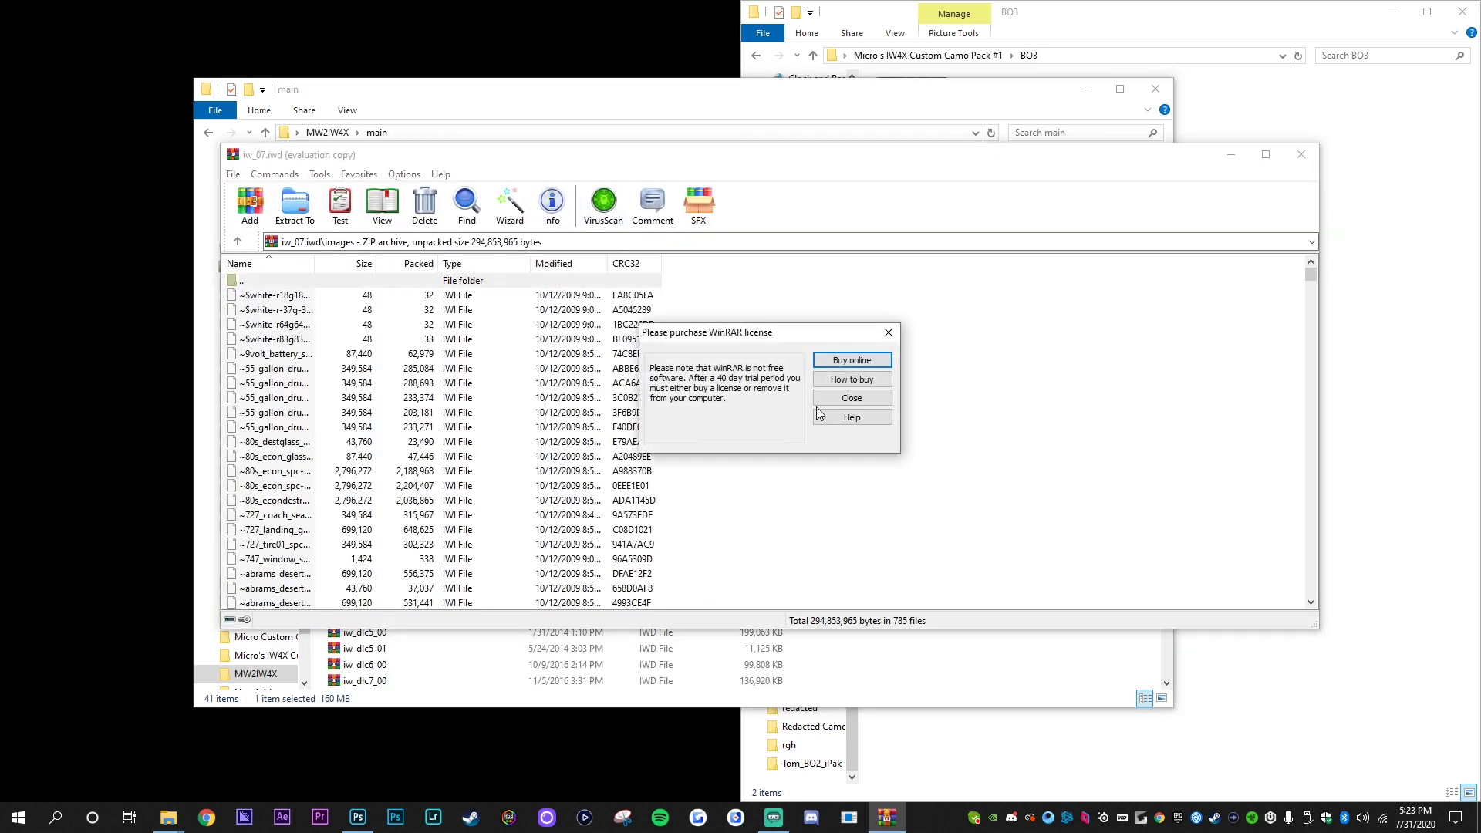
pyautogui.click(817, 404)
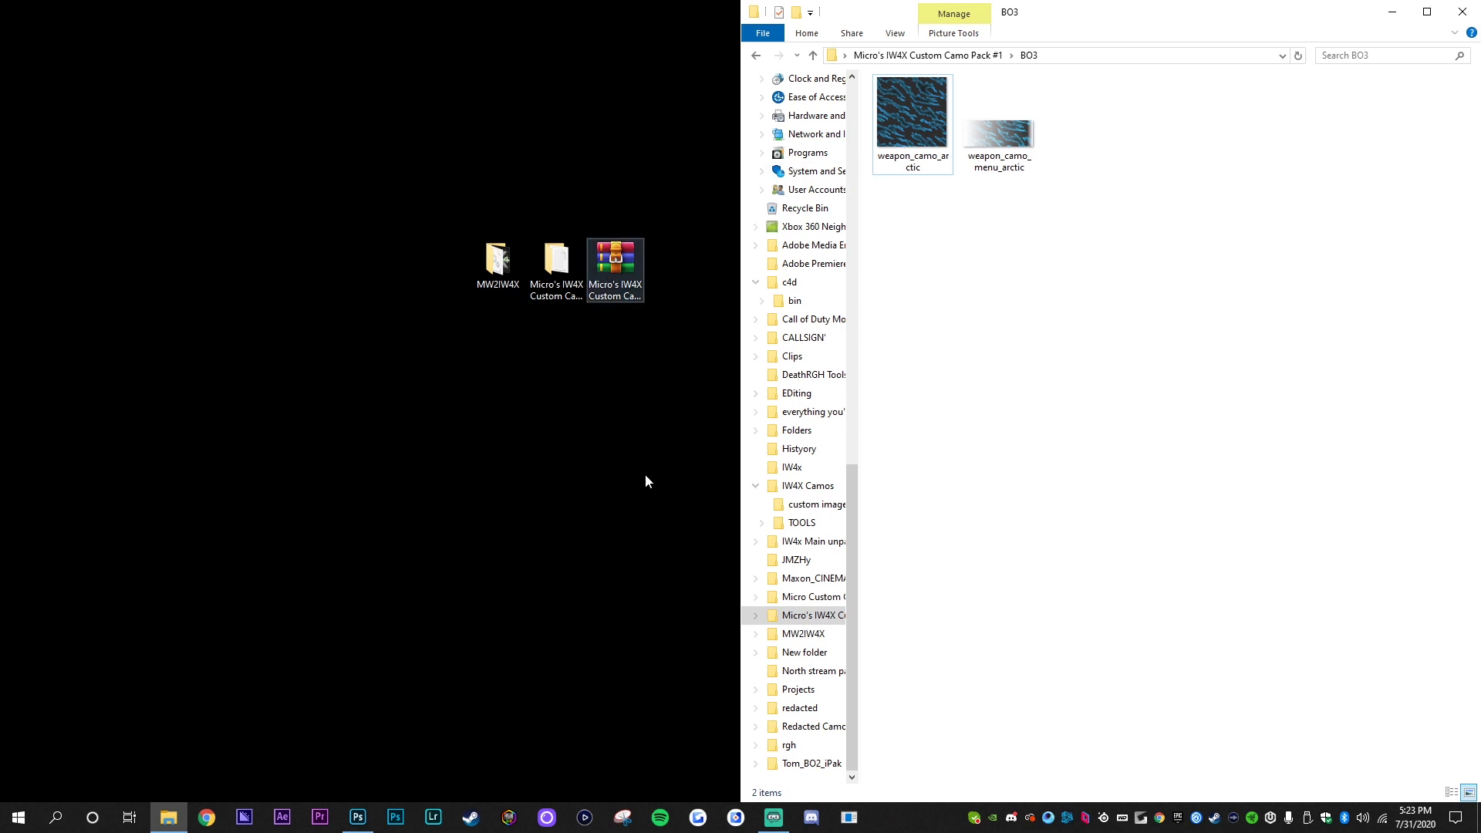
pyautogui.click(646, 476)
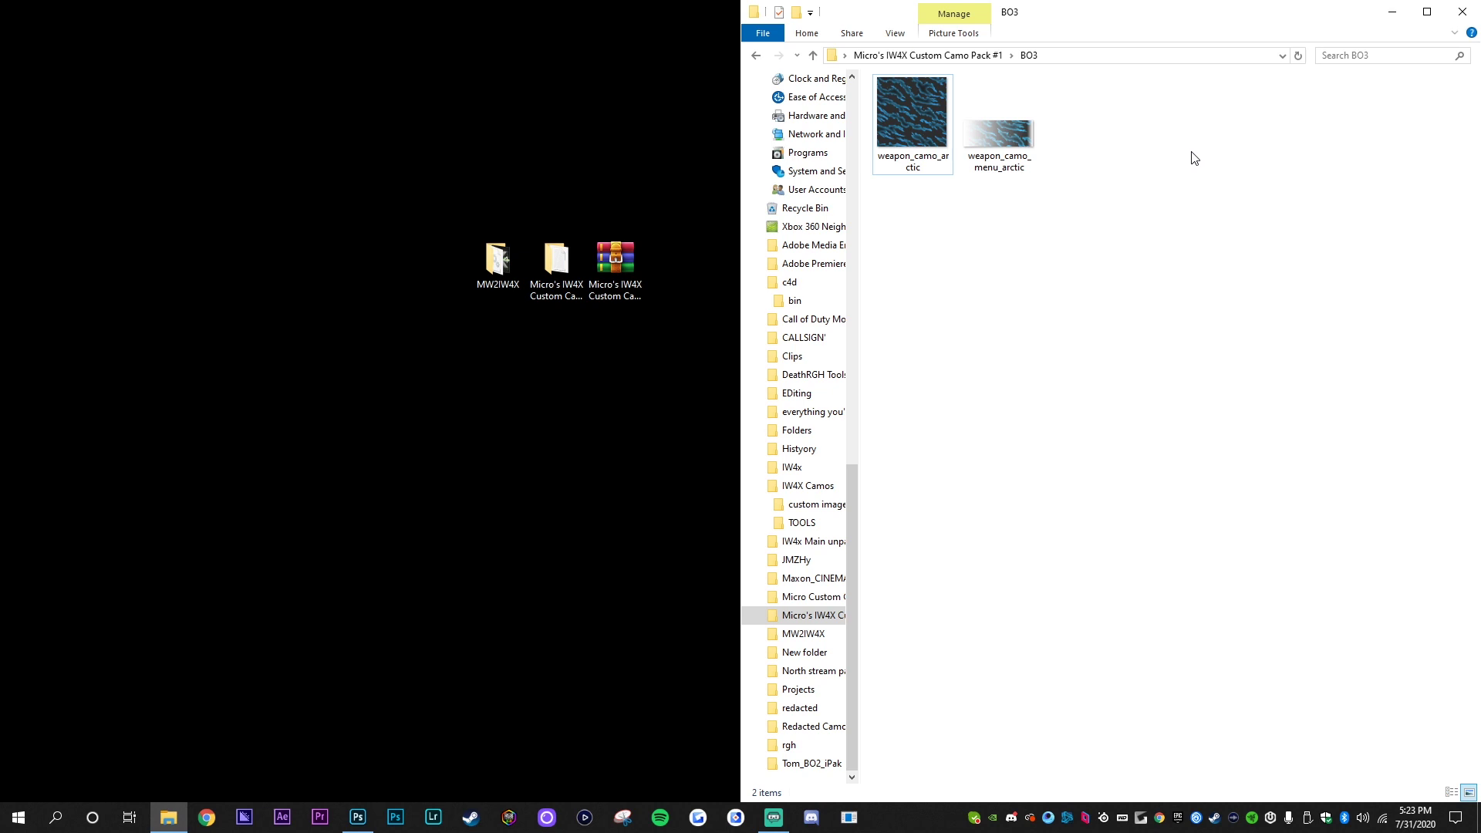
# Launch iw4x from the MW2IW4X folder and preview the arctic camo's menu image on the Ice custom classes
pyautogui.doubleClick(503, 281)
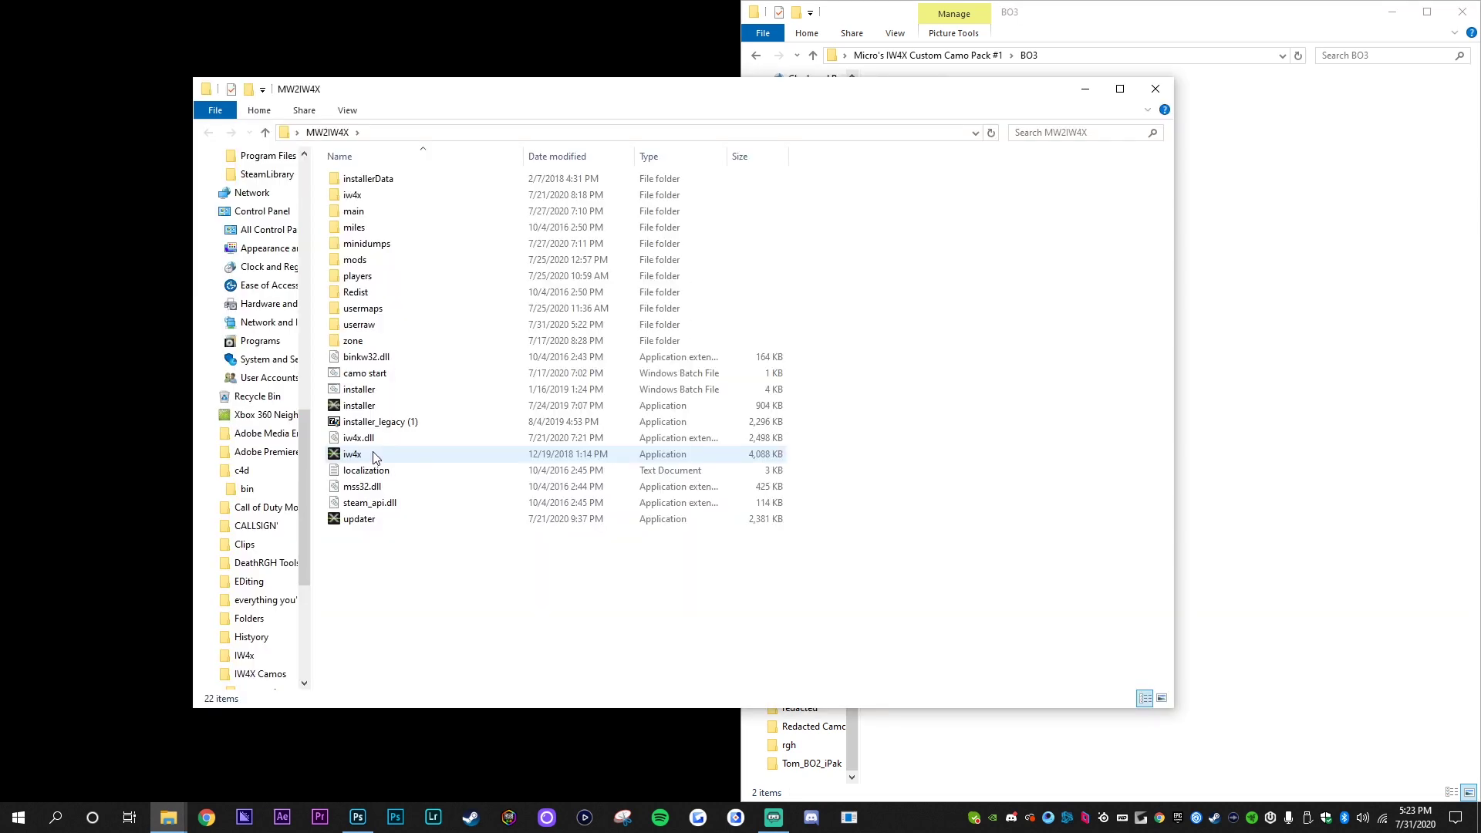
pyautogui.doubleClick(374, 456)
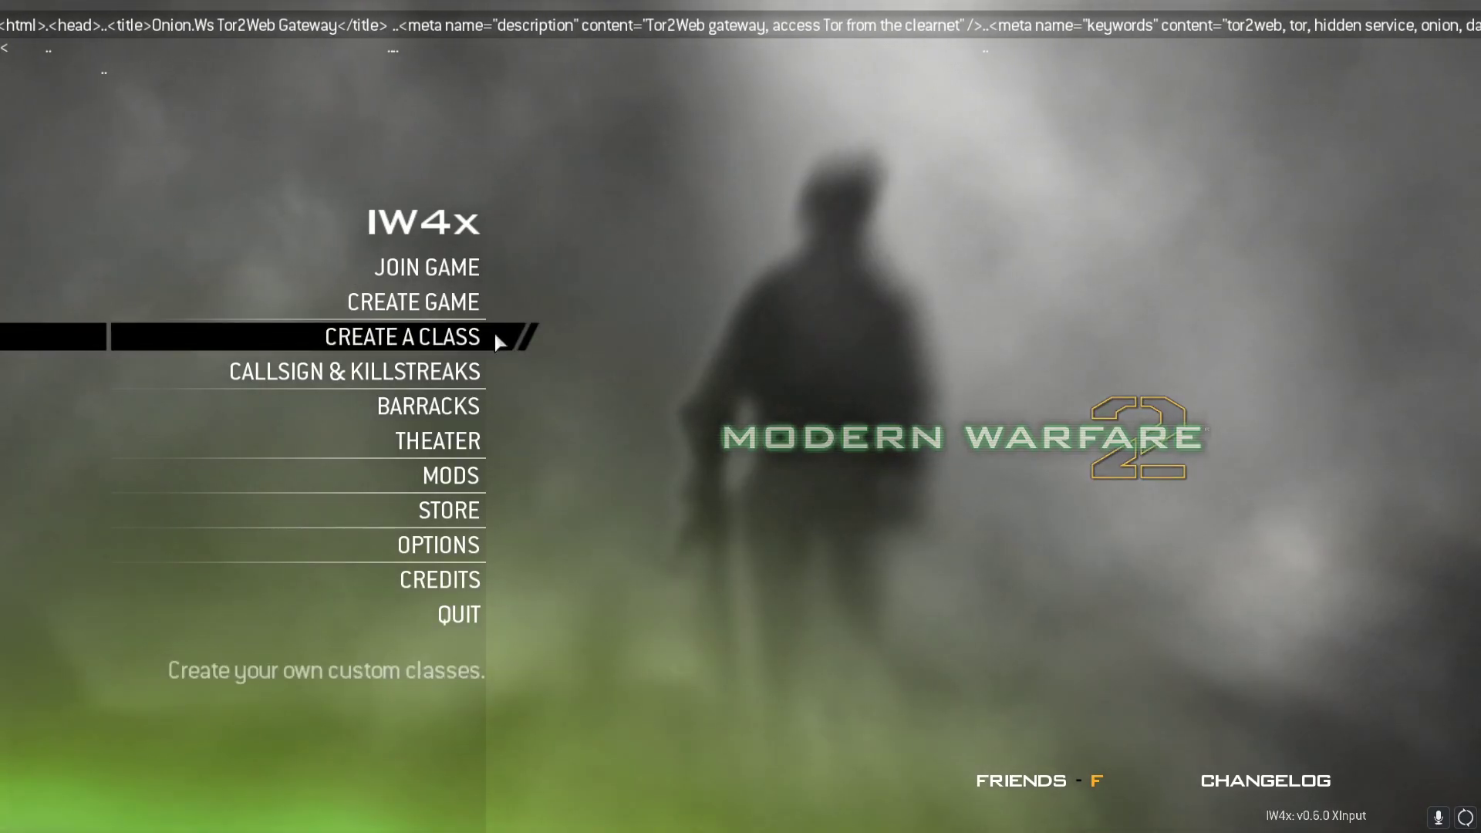
pyautogui.click(495, 336)
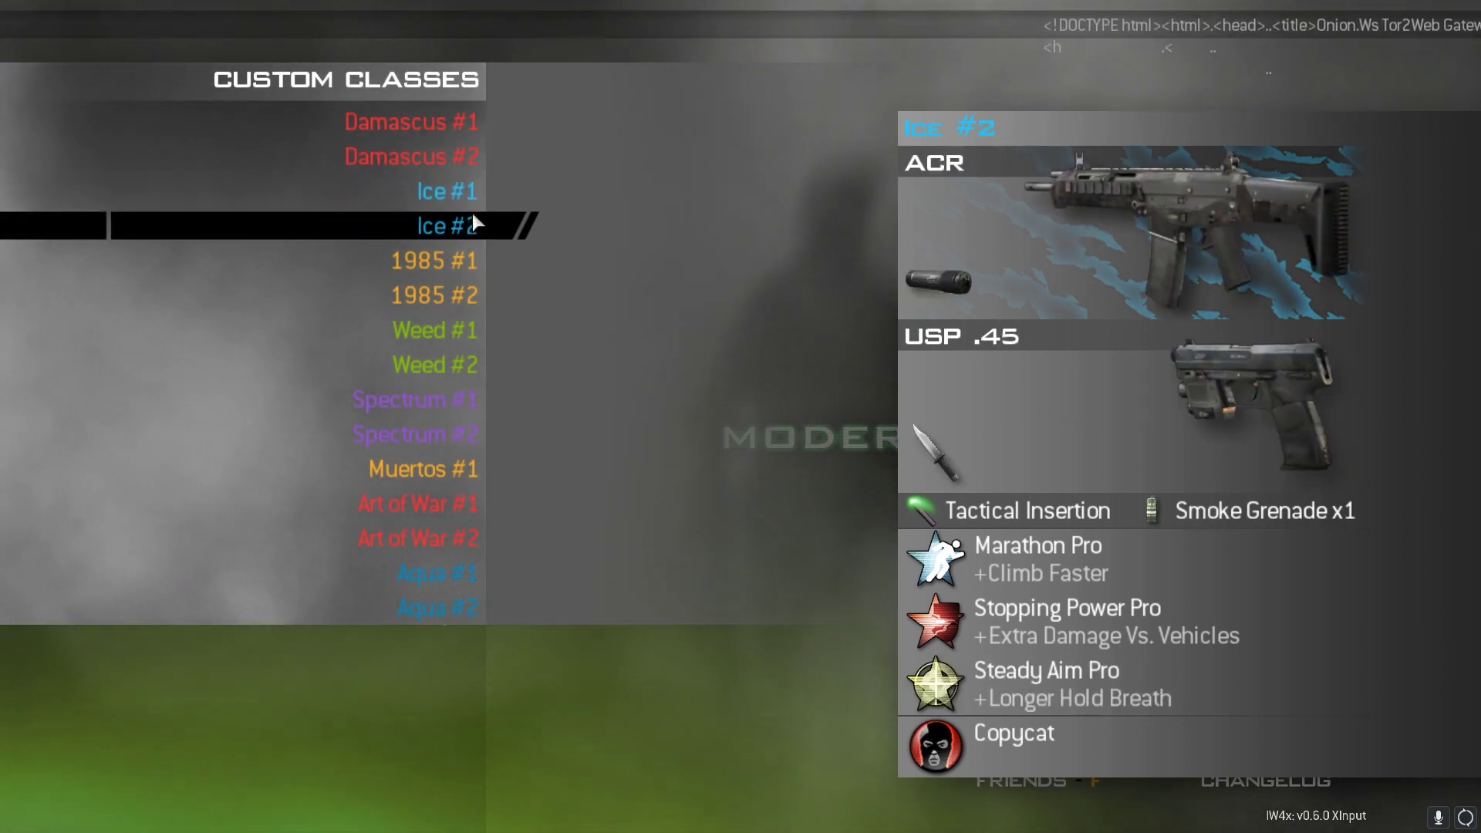
pyautogui.press('Escape')
# Create a Team Deathmatch game on Afghan, look through its map, game mode and rules options, and start the match
pyautogui.click(459, 303)
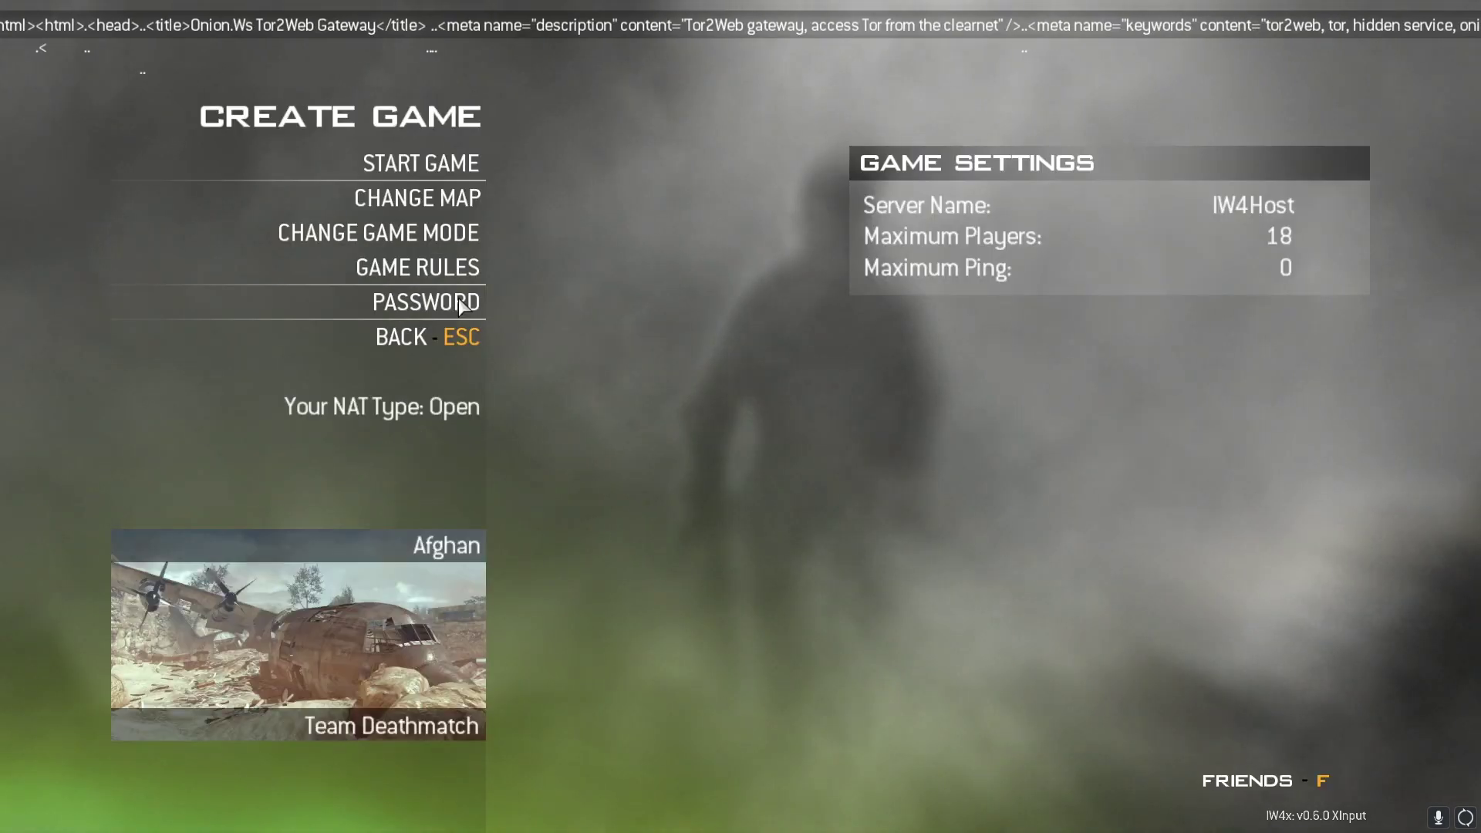
pyautogui.click(443, 201)
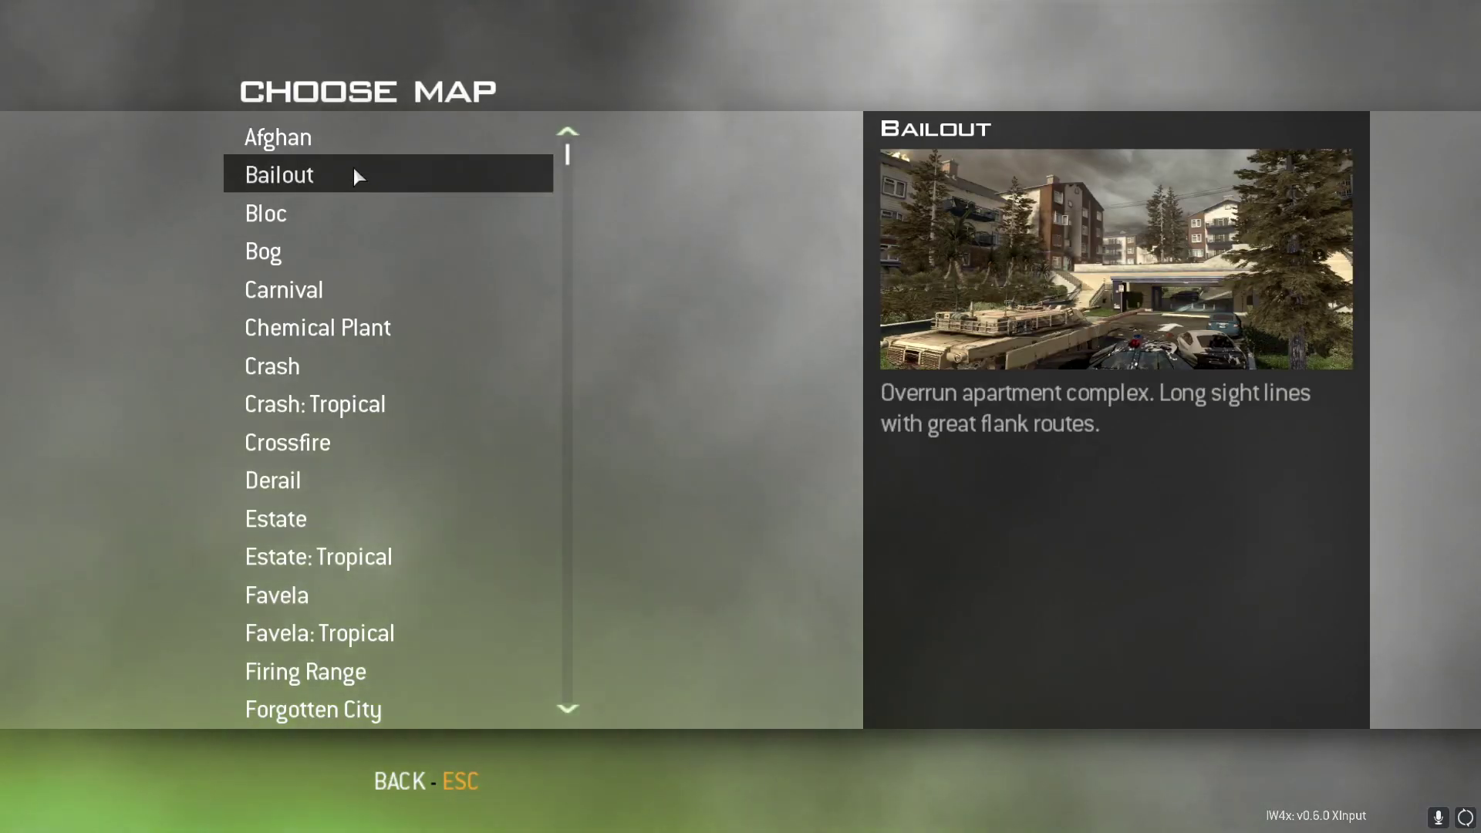
pyautogui.press('Escape')
pyautogui.click(453, 198)
pyautogui.press('Escape')
pyautogui.click(422, 233)
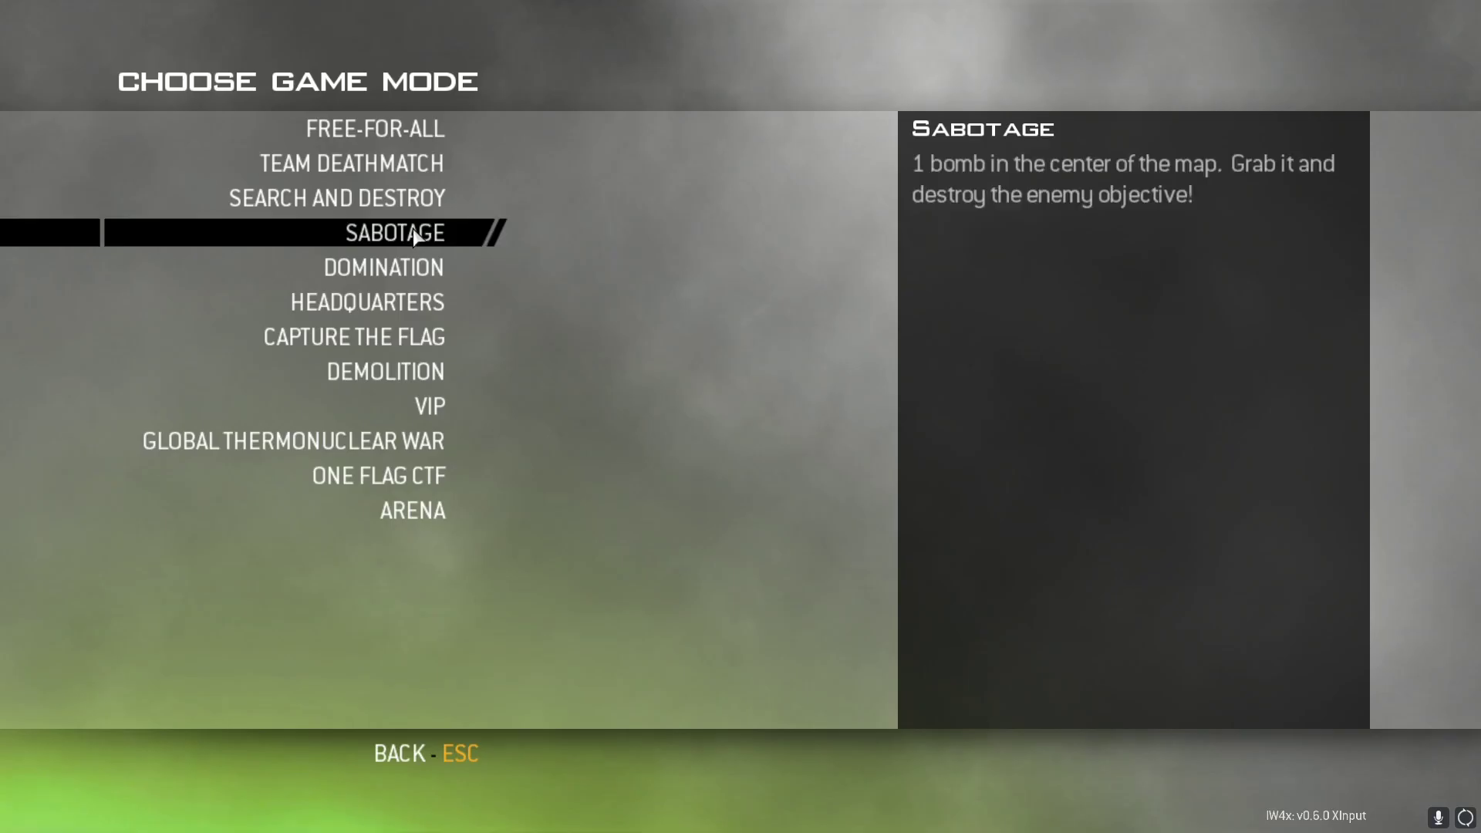
pyautogui.press('Escape')
pyautogui.click(423, 259)
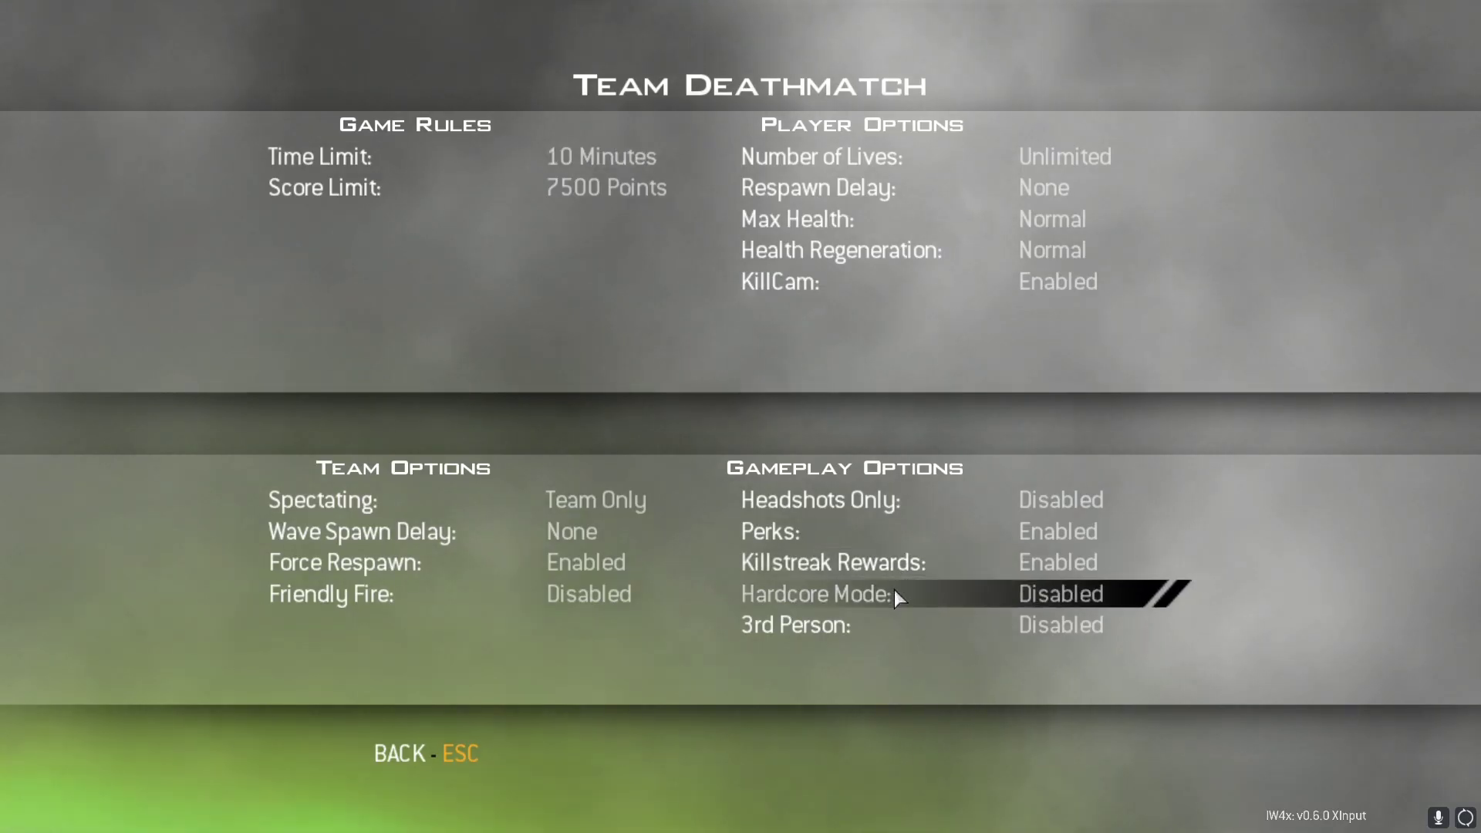
pyautogui.press('Escape')
pyautogui.click(462, 154)
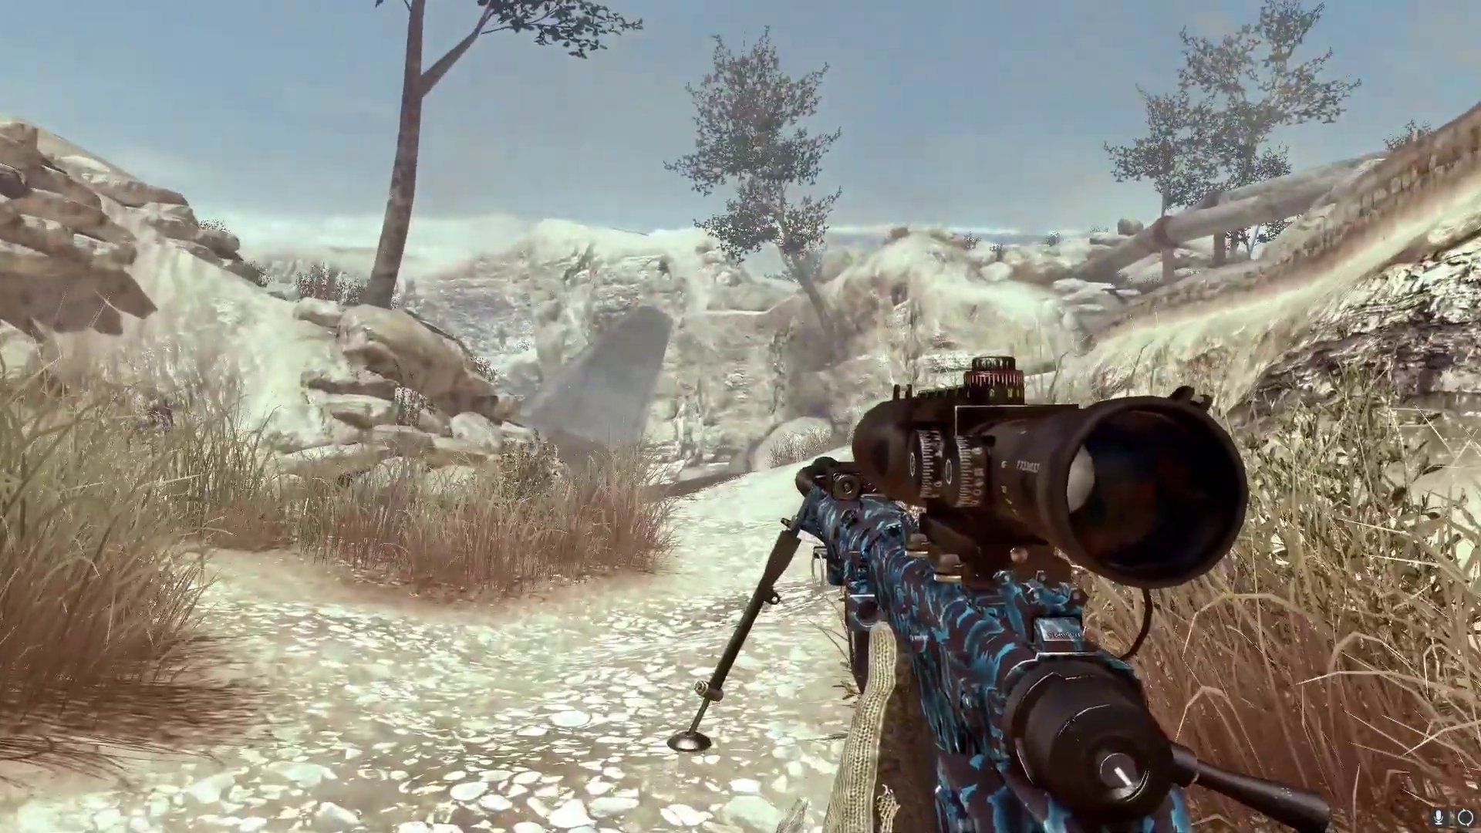
pyautogui.press('Escape')
pyautogui.press('Escape')
pyautogui.press('1')
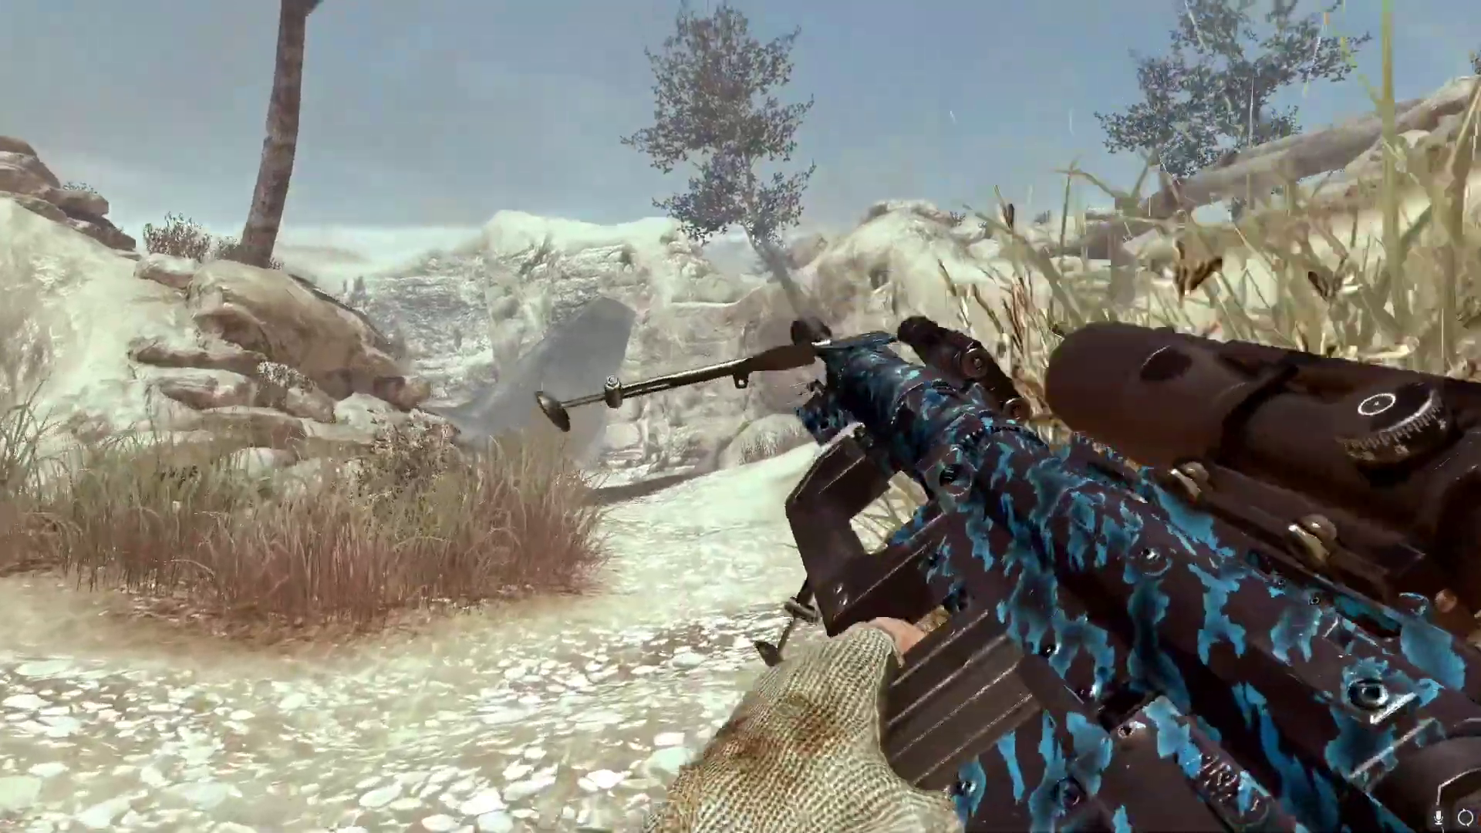
pyautogui.press('r')
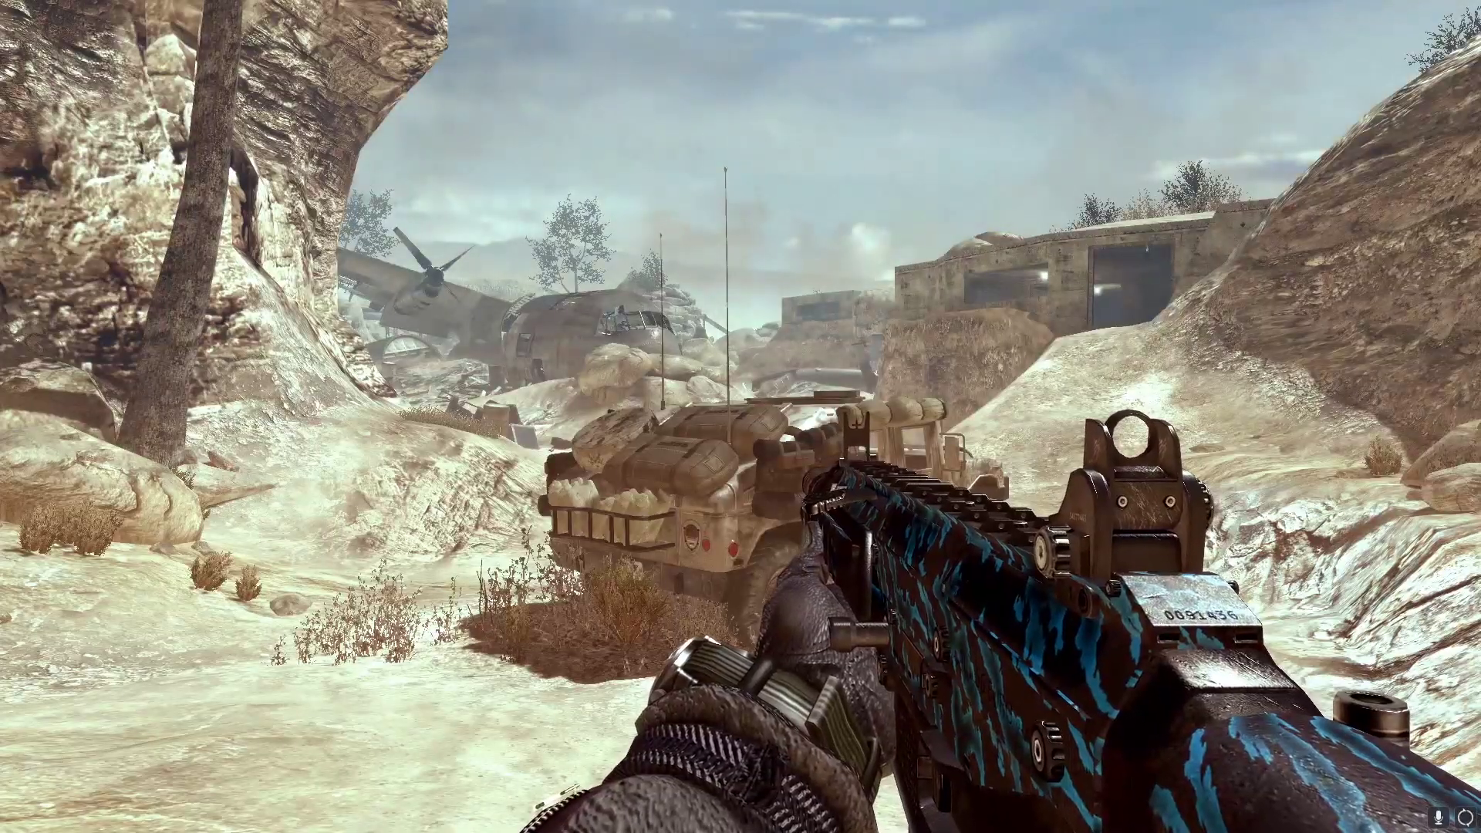
pyautogui.press('r')
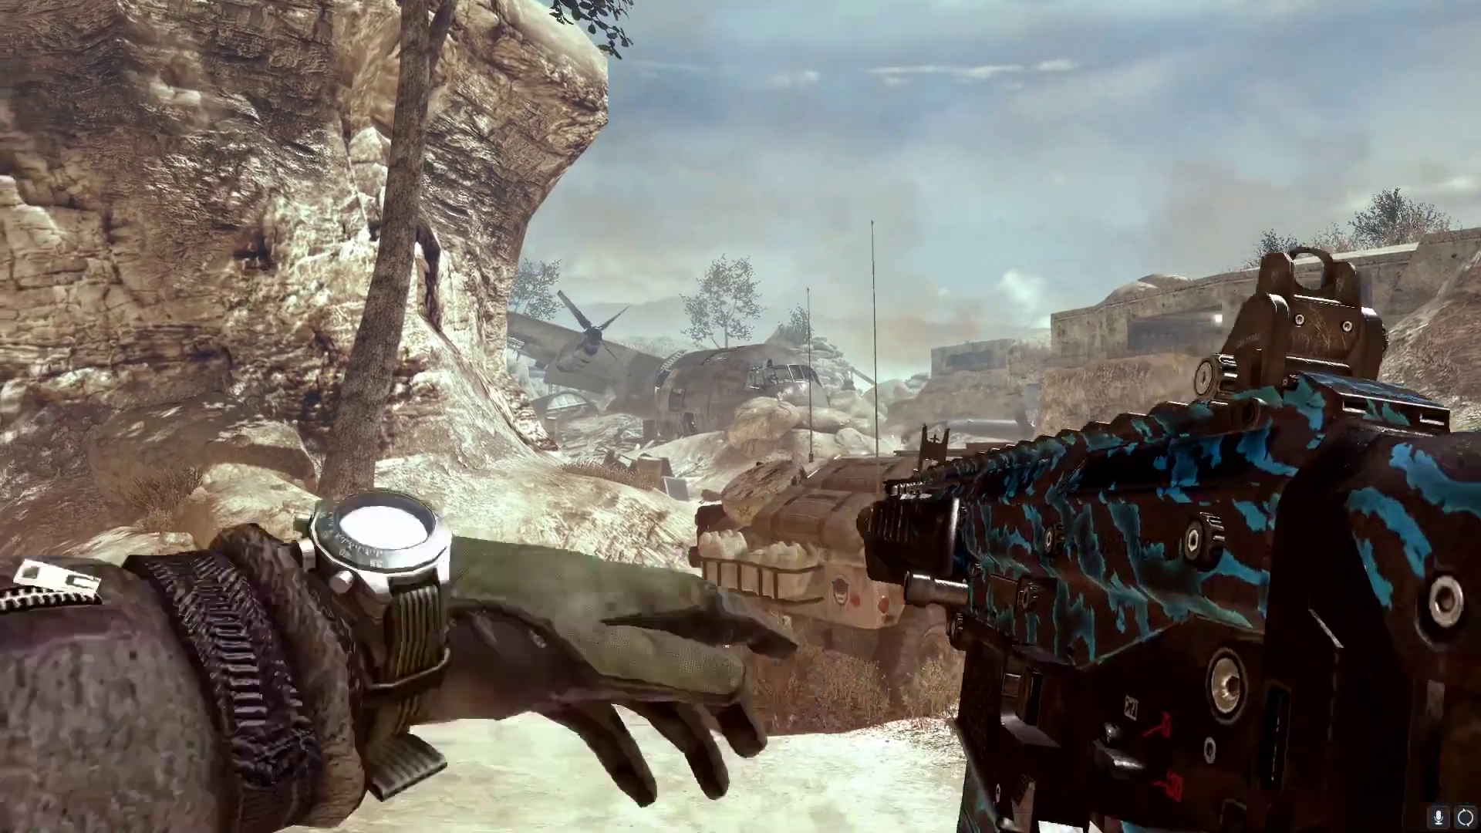